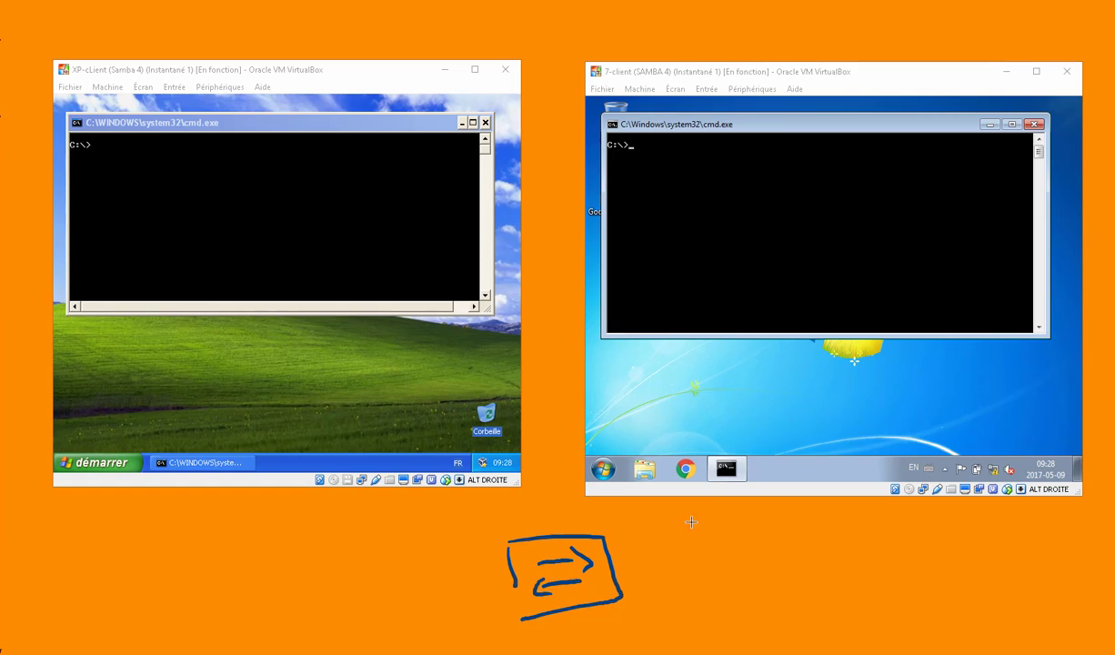
Draw lines linking both virtual machines to the sketched switch and label the Windows 7 machine 192.168.56.50
{"action": "mouse_move", "coordinate": [696, 498]}
{"action": "left_mouse_down"}
{"action": "mouse_move", "coordinate": [694, 529]}
{"action": "mouse_move", "coordinate": [607, 569]}
{"action": "left_mouse_up"}
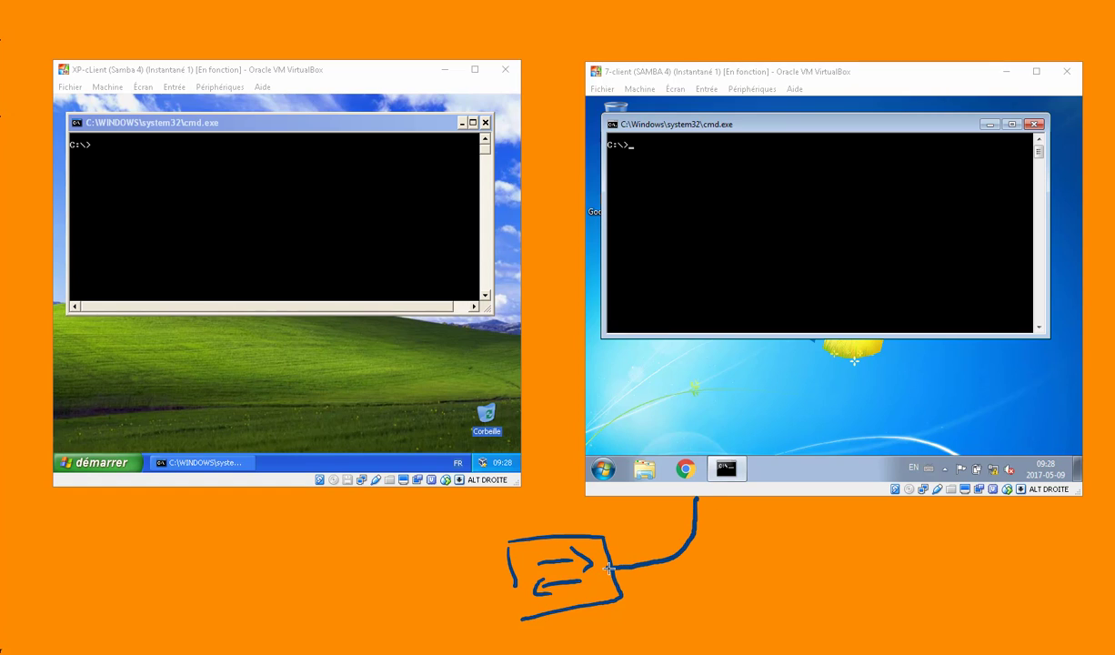
{"action": "mouse_move", "coordinate": [391, 489]}
{"action": "left_mouse_down"}
{"action": "mouse_move", "coordinate": [427, 566]}
{"action": "mouse_move", "coordinate": [508, 567]}
{"action": "left_mouse_up"}
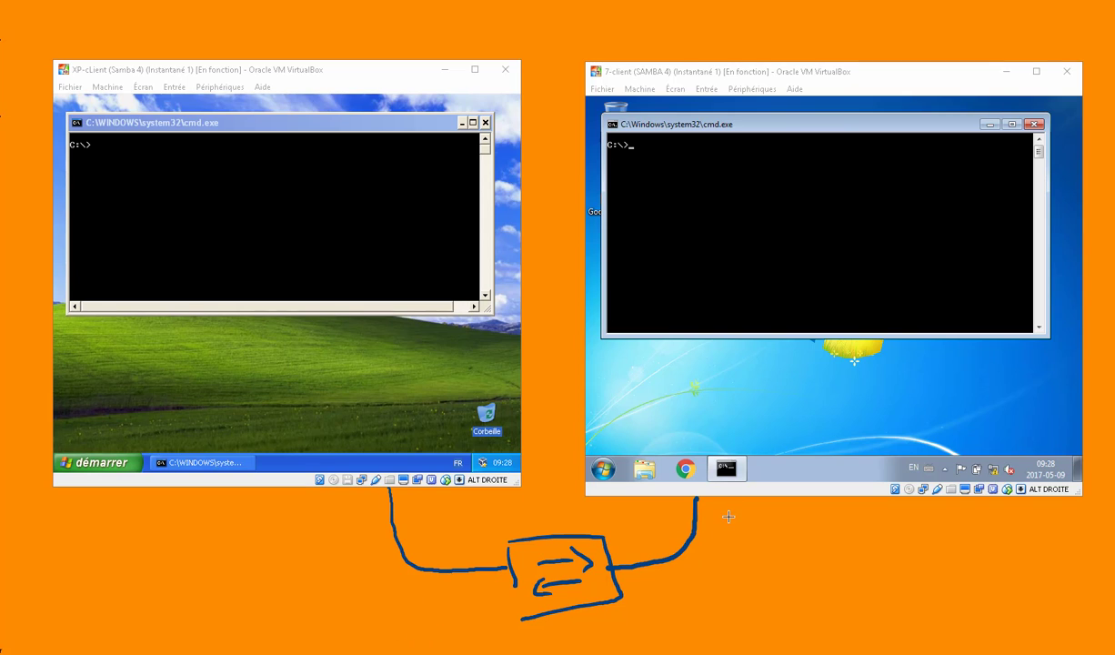
{"action": "left_click_drag", "start_coordinate": [721, 511], "coordinate": [722, 533]}
{"action": "mouse_move", "coordinate": [739, 509]}
{"action": "left_mouse_down"}
{"action": "mouse_move", "coordinate": [769, 534]}
{"action": "mouse_move", "coordinate": [807, 518]}
{"action": "mouse_move", "coordinate": [820, 533]}
{"action": "mouse_move", "coordinate": [878, 533]}
{"action": "mouse_move", "coordinate": [893, 512]}
{"action": "left_mouse_up"}
{"action": "mouse_move", "coordinate": [910, 513]}
{"action": "left_mouse_down"}
{"action": "mouse_move", "coordinate": [902, 528]}
{"action": "mouse_move", "coordinate": [913, 515]}
{"action": "left_mouse_up"}
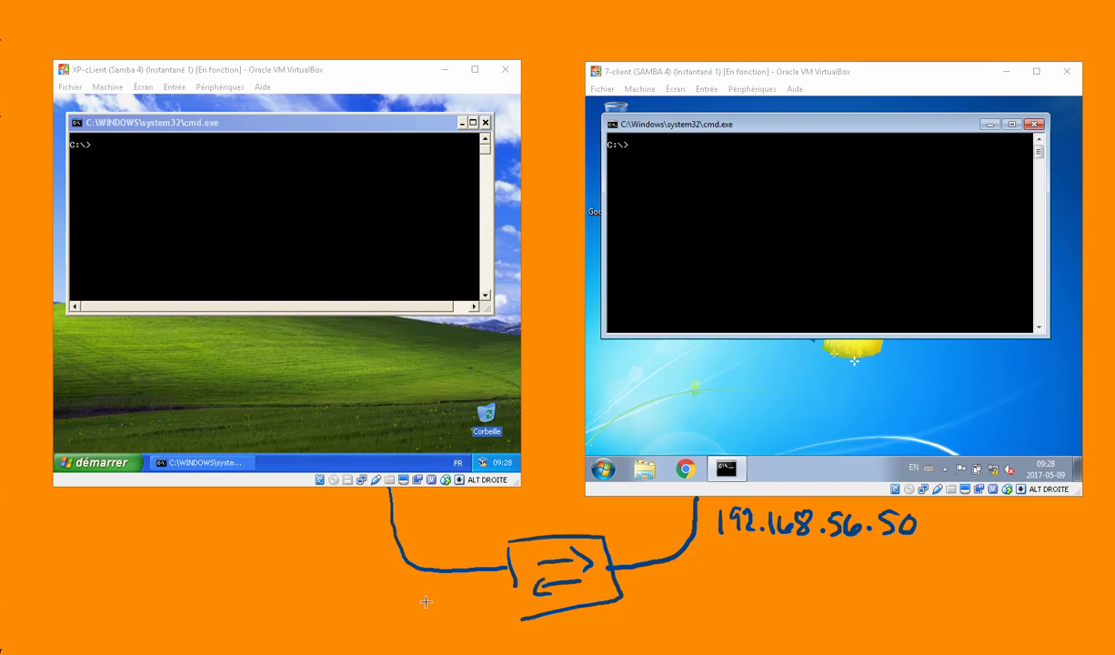
Handwrite the address 192.168.56.51 under the Windows XP machine
{"action": "mouse_move", "coordinate": [153, 499]}
{"action": "left_mouse_down"}
{"action": "mouse_move", "coordinate": [164, 500]}
{"action": "mouse_move", "coordinate": [165, 524]}
{"action": "left_mouse_up"}
{"action": "mouse_move", "coordinate": [181, 502]}
{"action": "left_mouse_down"}
{"action": "mouse_move", "coordinate": [206, 523]}
{"action": "mouse_move", "coordinate": [244, 505]}
{"action": "mouse_move", "coordinate": [275, 525]}
{"action": "mouse_move", "coordinate": [355, 523]}
{"action": "left_mouse_up"}
{"action": "left_click", "coordinate": [196, 520]}
{"action": "left_click", "coordinate": [254, 521]}
{"action": "left_click", "coordinate": [318, 520]}
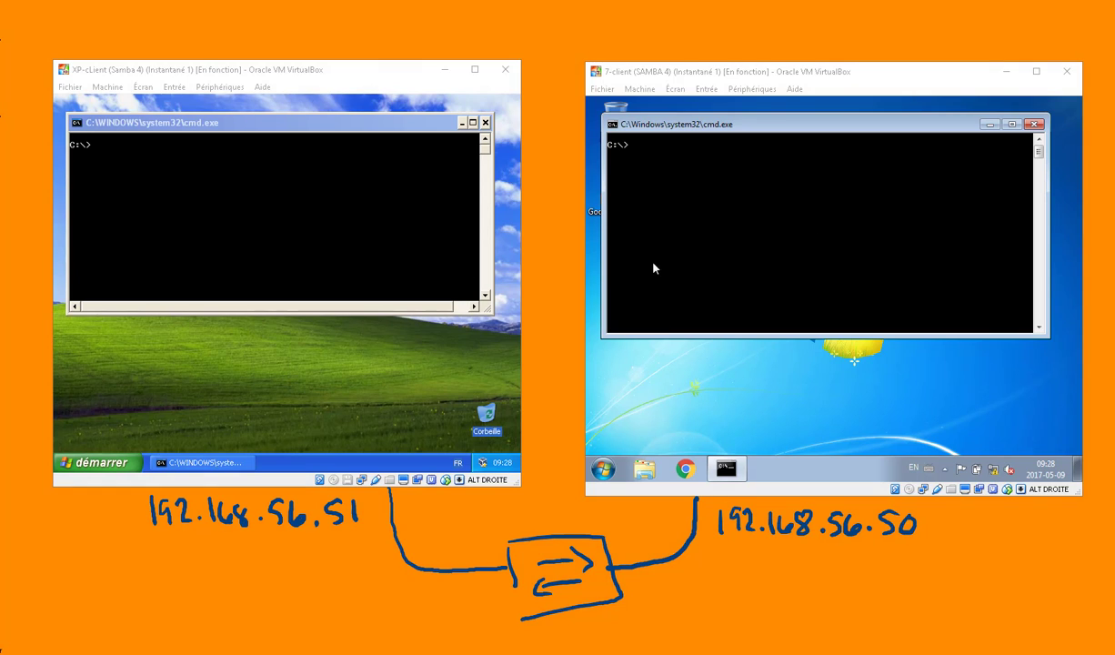
Ping 192.168.56.51 from the Windows 7 command prompt and draw an arrow with a check mark towards the XP machine
{"action": "left_click", "coordinate": [788, 260]}
{"action": "type", "text": "ping "}
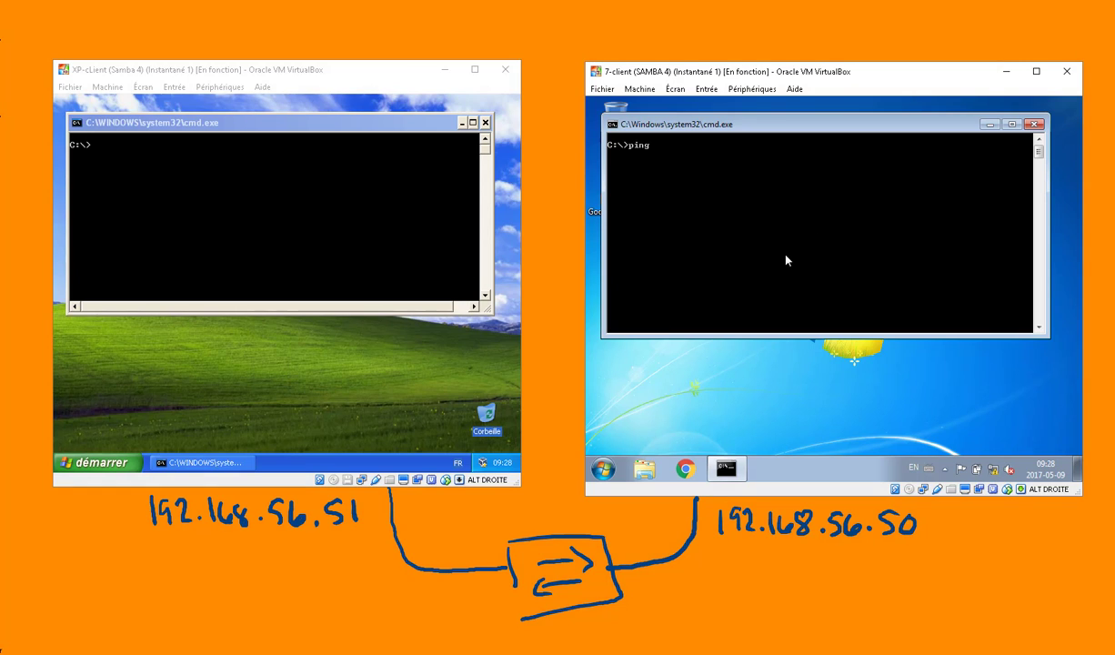
{"action": "type", "text": "192.168.56.51"}
{"action": "key", "text": "Return"}
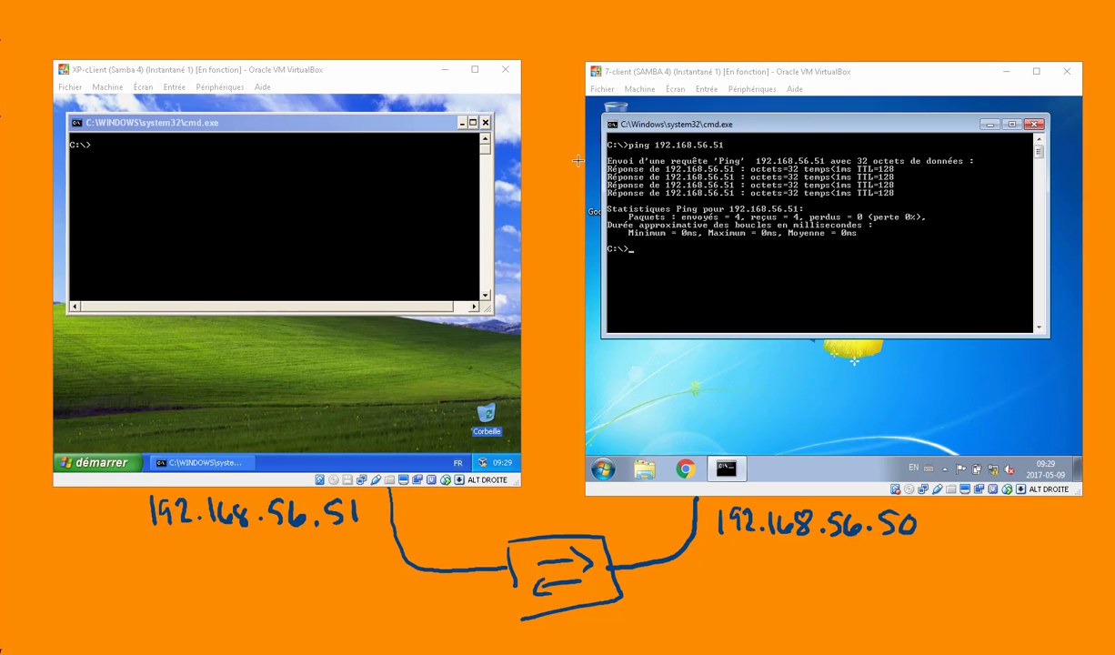
{"action": "mouse_move", "coordinate": [568, 161]}
{"action": "left_mouse_down"}
{"action": "mouse_move", "coordinate": [533, 167]}
{"action": "mouse_move", "coordinate": [568, 116]}
{"action": "left_mouse_up"}
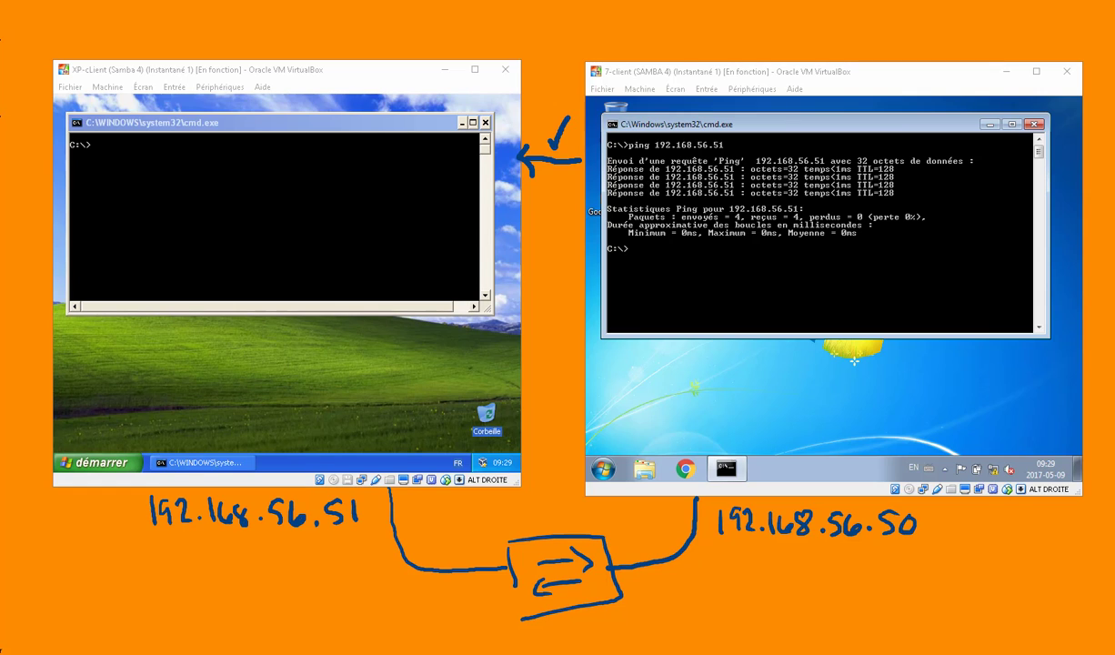
Ping 192.168.56.50 from the XP command prompt and draw an arrow with an X towards the Windows 7 machine
{"action": "left_click", "coordinate": [184, 215]}
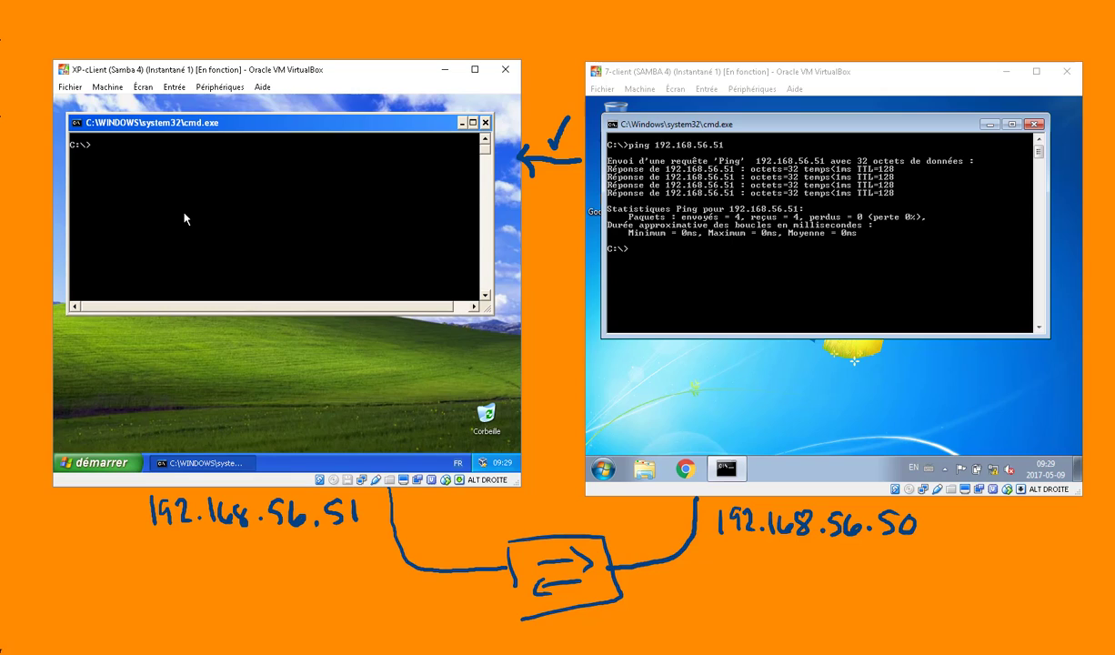
{"action": "type", "text": "ping 192.168.56.50"}
{"action": "key", "text": "Return"}
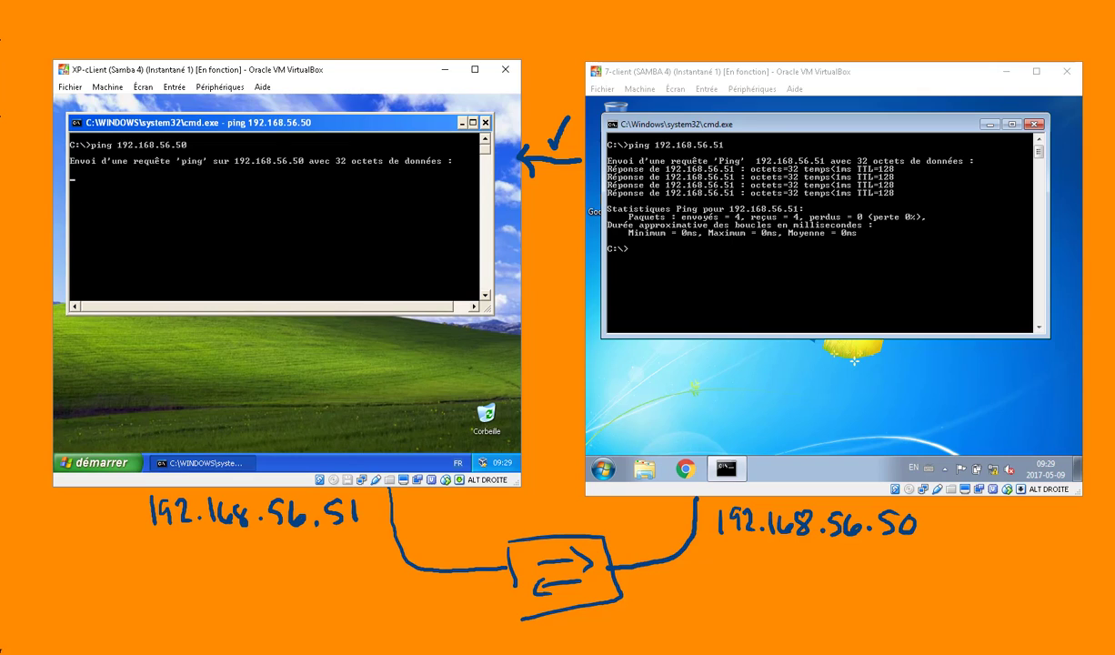
{"action": "left_click", "coordinate": [4, 130]}
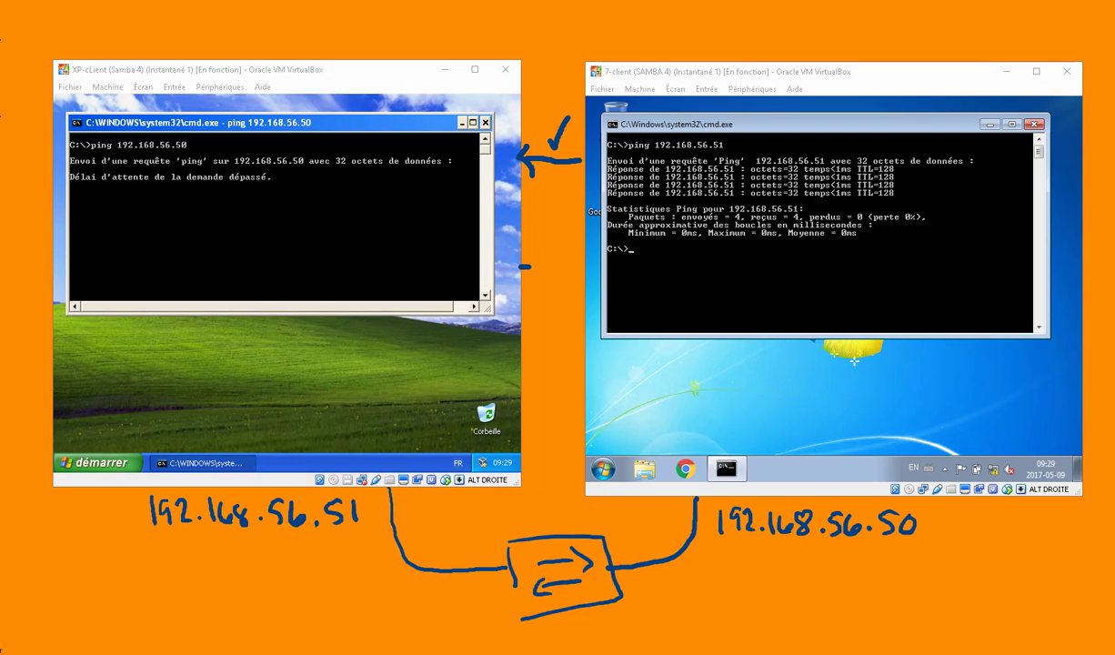
{"action": "left_click_drag", "start_coordinate": [530, 267], "coordinate": [583, 266]}
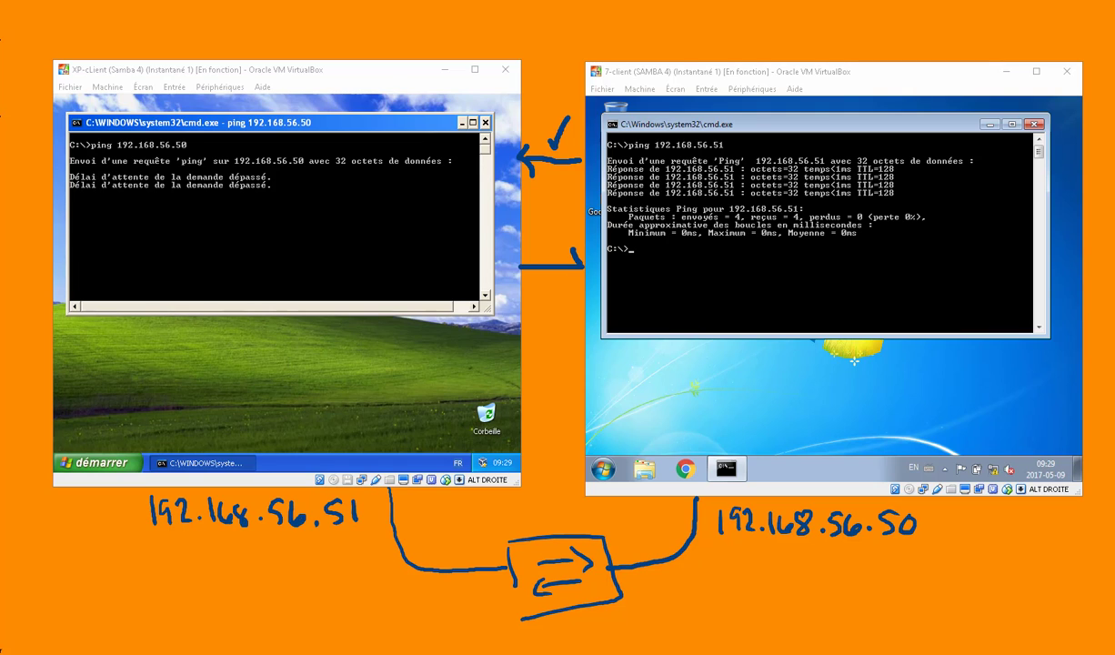
{"action": "mouse_move", "coordinate": [582, 273]}
{"action": "left_mouse_down"}
{"action": "mouse_move", "coordinate": [531, 302]}
{"action": "mouse_move", "coordinate": [547, 307]}
{"action": "left_mouse_up"}
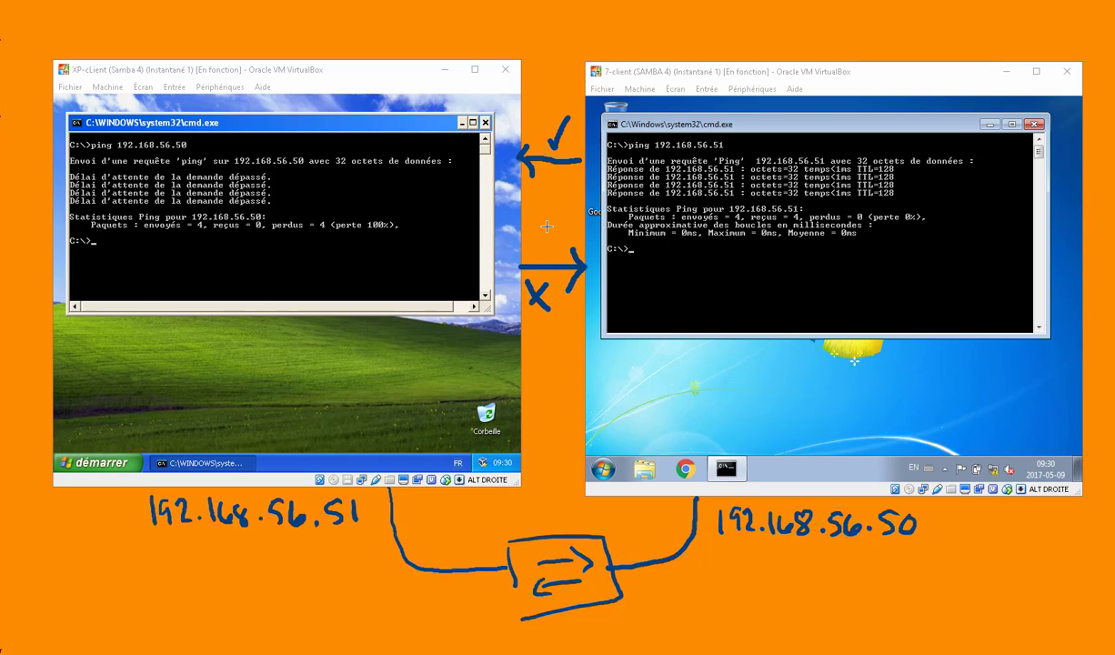
Handwrite "Ping → ICMP (echo request)" above the two machines, followed by an arrow and the word "entrantes"
{"action": "mouse_move", "coordinate": [196, 27]}
{"action": "left_mouse_down"}
{"action": "mouse_move", "coordinate": [194, 50]}
{"action": "mouse_move", "coordinate": [195, 34]}
{"action": "left_mouse_up"}
{"action": "mouse_move", "coordinate": [204, 36]}
{"action": "left_mouse_down"}
{"action": "mouse_move", "coordinate": [202, 49]}
{"action": "mouse_move", "coordinate": [210, 24]}
{"action": "left_mouse_up"}
{"action": "left_click_drag", "start_coordinate": [223, 34], "coordinate": [266, 68]}
{"action": "mouse_move", "coordinate": [295, 27]}
{"action": "left_mouse_down"}
{"action": "mouse_move", "coordinate": [318, 17]}
{"action": "mouse_move", "coordinate": [366, 45]}
{"action": "mouse_move", "coordinate": [405, 41]}
{"action": "mouse_move", "coordinate": [440, 19]}
{"action": "mouse_move", "coordinate": [446, 40]}
{"action": "left_mouse_up"}
{"action": "mouse_move", "coordinate": [455, 7]}
{"action": "left_mouse_down"}
{"action": "mouse_move", "coordinate": [456, 42]}
{"action": "mouse_move", "coordinate": [458, 28]}
{"action": "mouse_move", "coordinate": [496, 50]}
{"action": "mouse_move", "coordinate": [525, 25]}
{"action": "mouse_move", "coordinate": [650, 28]}
{"action": "mouse_move", "coordinate": [702, 6]}
{"action": "mouse_move", "coordinate": [700, 46]}
{"action": "left_mouse_up"}
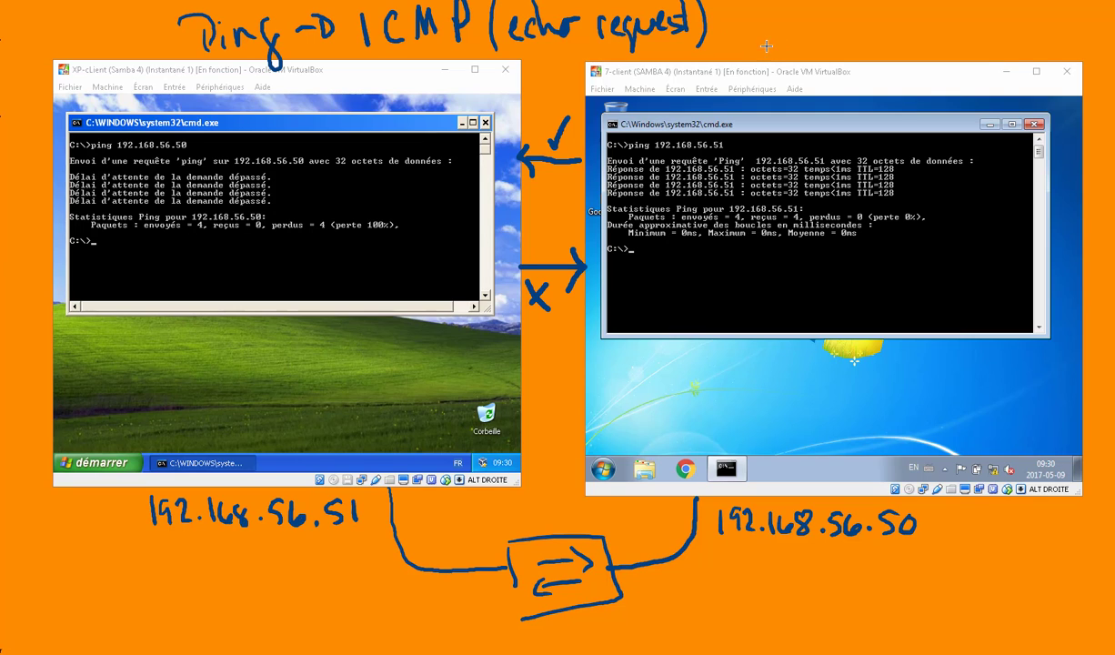
{"action": "mouse_move", "coordinate": [725, 35]}
{"action": "left_mouse_down"}
{"action": "mouse_move", "coordinate": [754, 34]}
{"action": "mouse_move", "coordinate": [756, 52]}
{"action": "mouse_move", "coordinate": [767, 42]}
{"action": "left_mouse_up"}
{"action": "left_click_drag", "start_coordinate": [790, 38], "coordinate": [900, 38]}
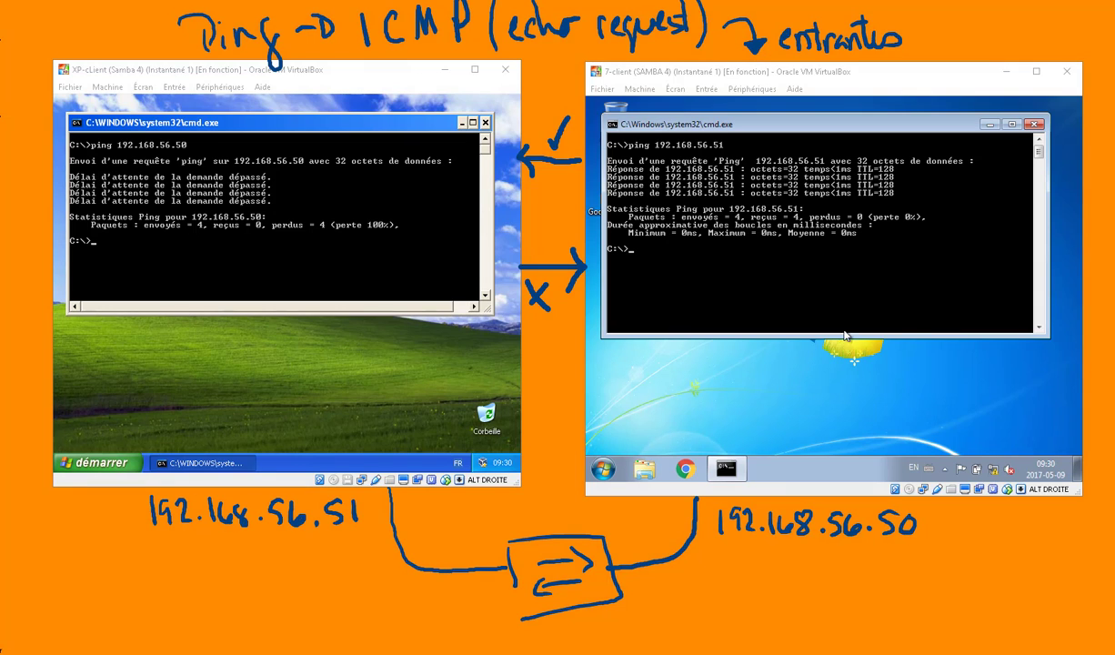
Open Pare-feu Windows avec fonctions avancées de sécurité in the Windows 7 machine and widen its overview pane to review the profiles
{"action": "left_click", "coordinate": [990, 125]}
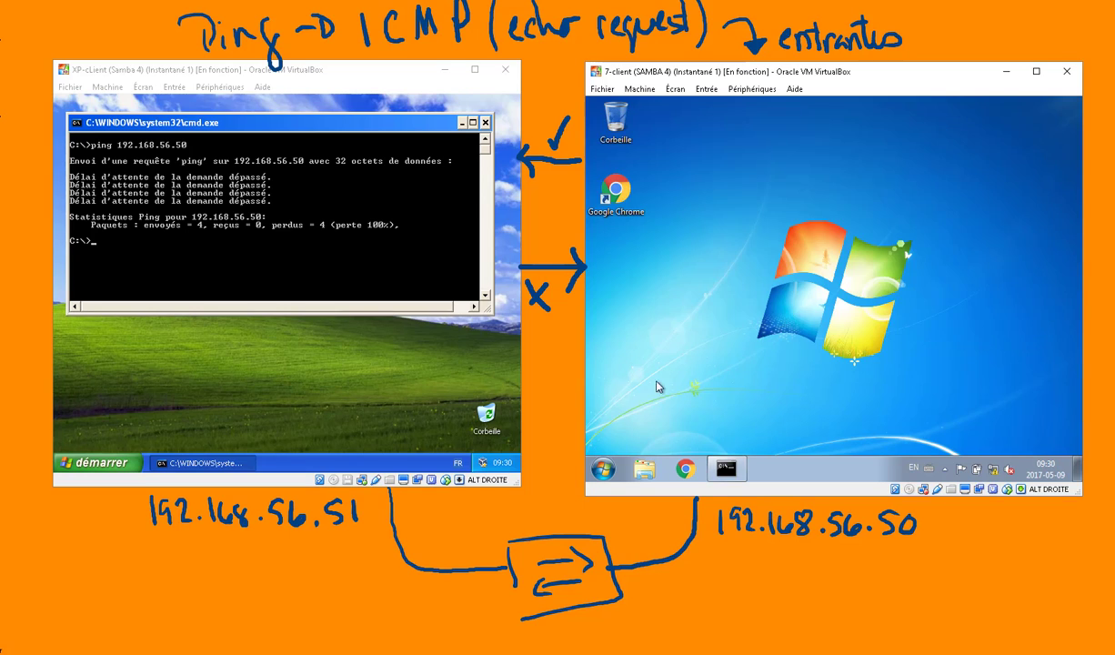
{"action": "left_click", "coordinate": [605, 469]}
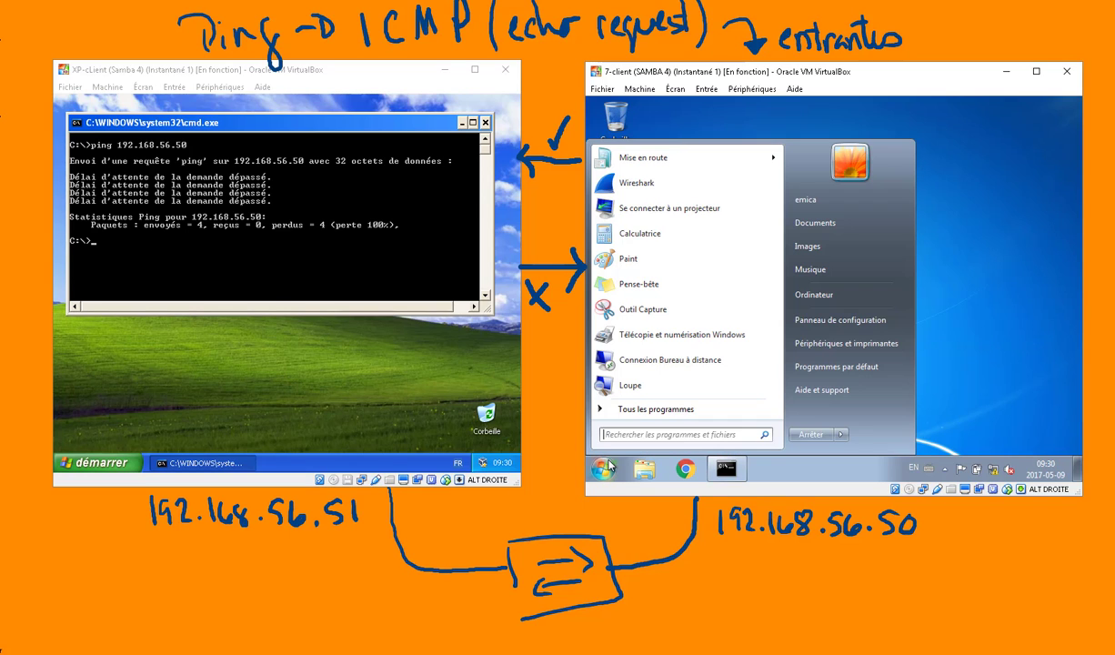
{"action": "type", "text": "pare"}
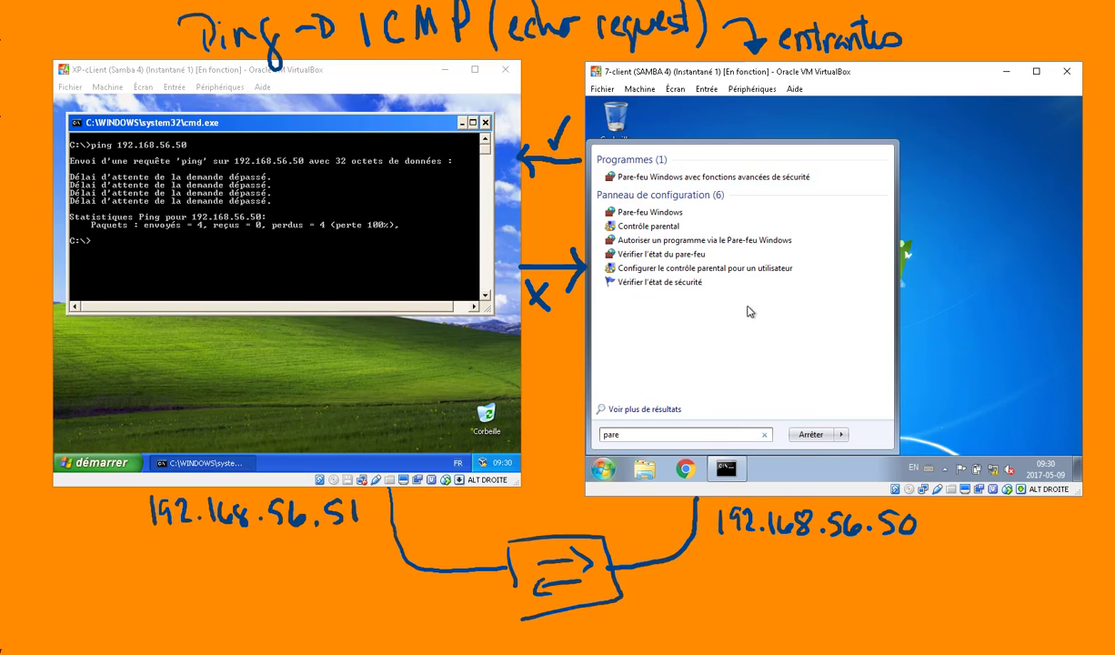
{"action": "left_click", "coordinate": [653, 181]}
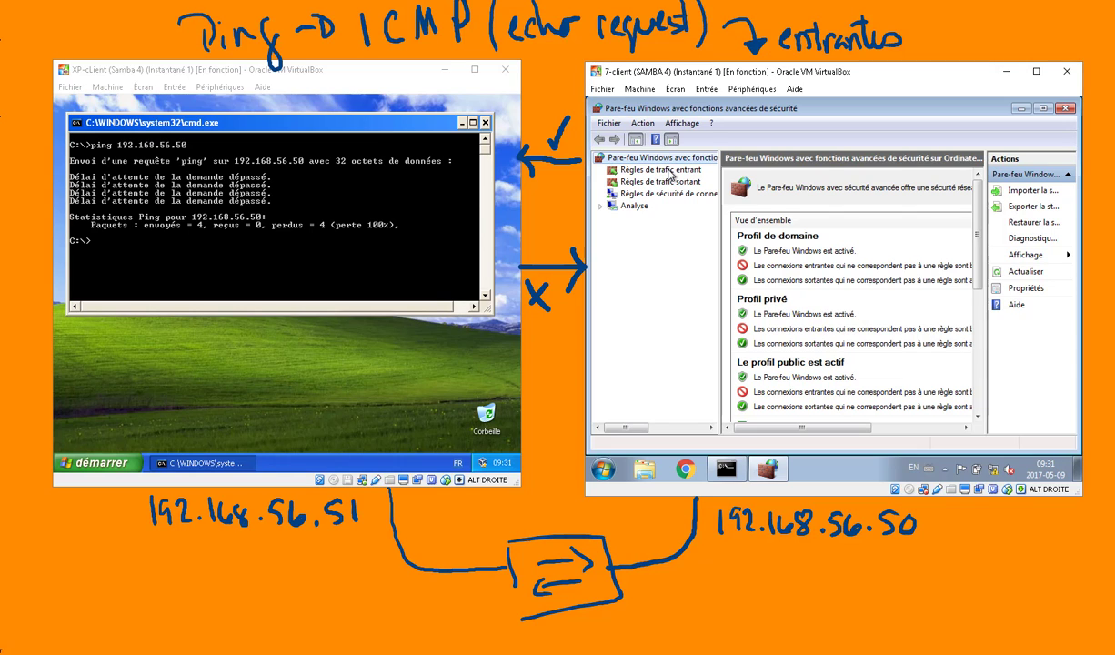
{"action": "left_click_drag", "start_coordinate": [987, 269], "coordinate": [982, 228]}
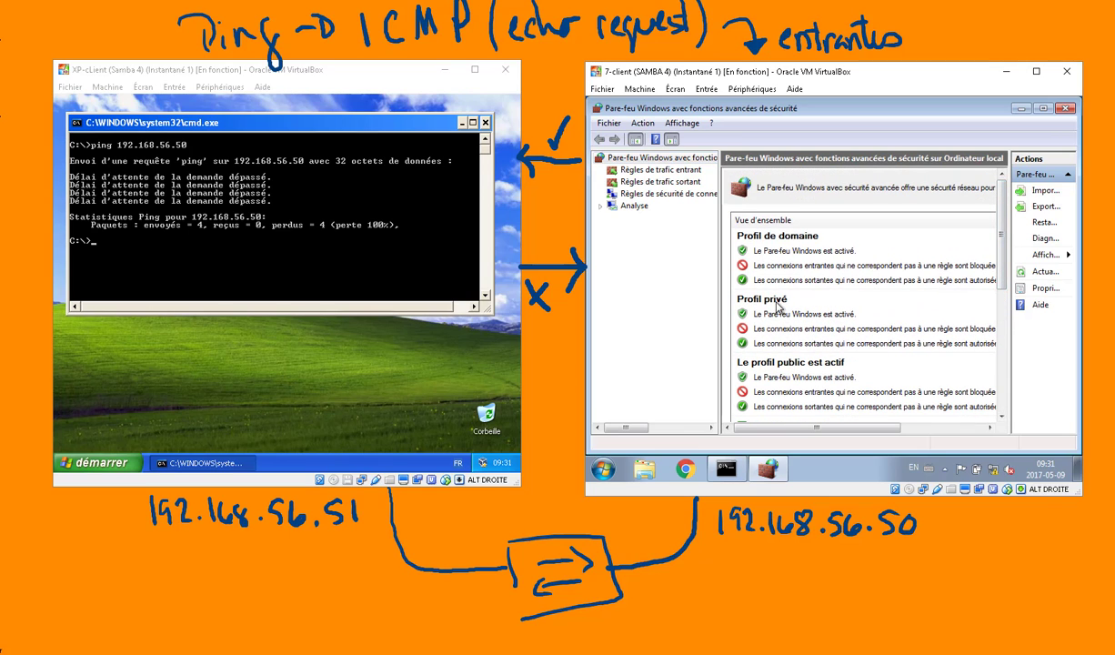
{"action": "scroll", "coordinate": [1004, 285], "scroll_direction": "down", "scroll_amount": 1}
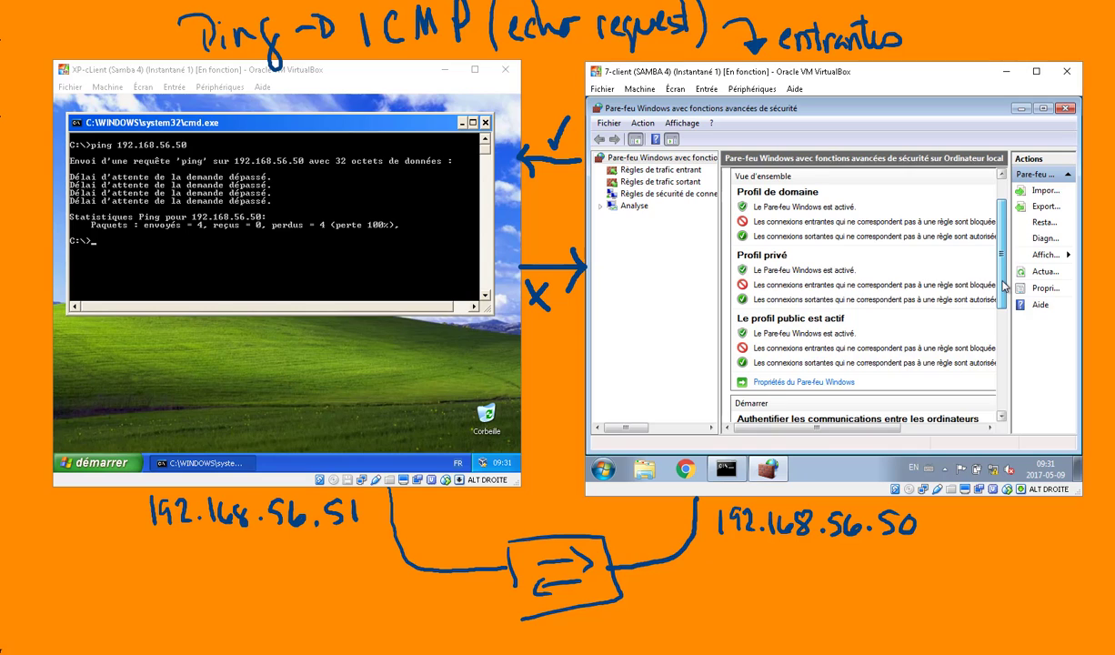
{"action": "scroll", "coordinate": [1004, 285], "scroll_direction": "up", "scroll_amount": 1}
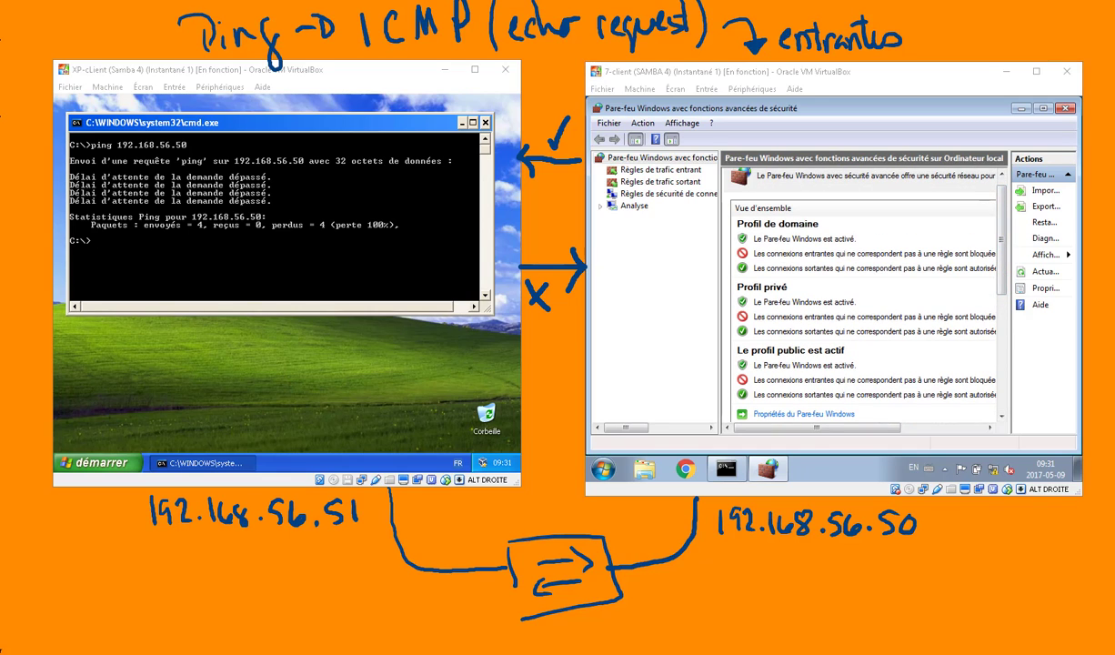
Capture the Profil de domaine section of the firewall overview and enlarge it on a blank page
{"action": "left_click_drag", "start_coordinate": [733, 219], "coordinate": [1001, 291]}
{"action": "left_click", "coordinate": [485, 155]}
{"action": "left_click_drag", "start_coordinate": [534, 311], "coordinate": [422, 219]}
{"action": "left_click_drag", "start_coordinate": [539, 282], "coordinate": [846, 467]}
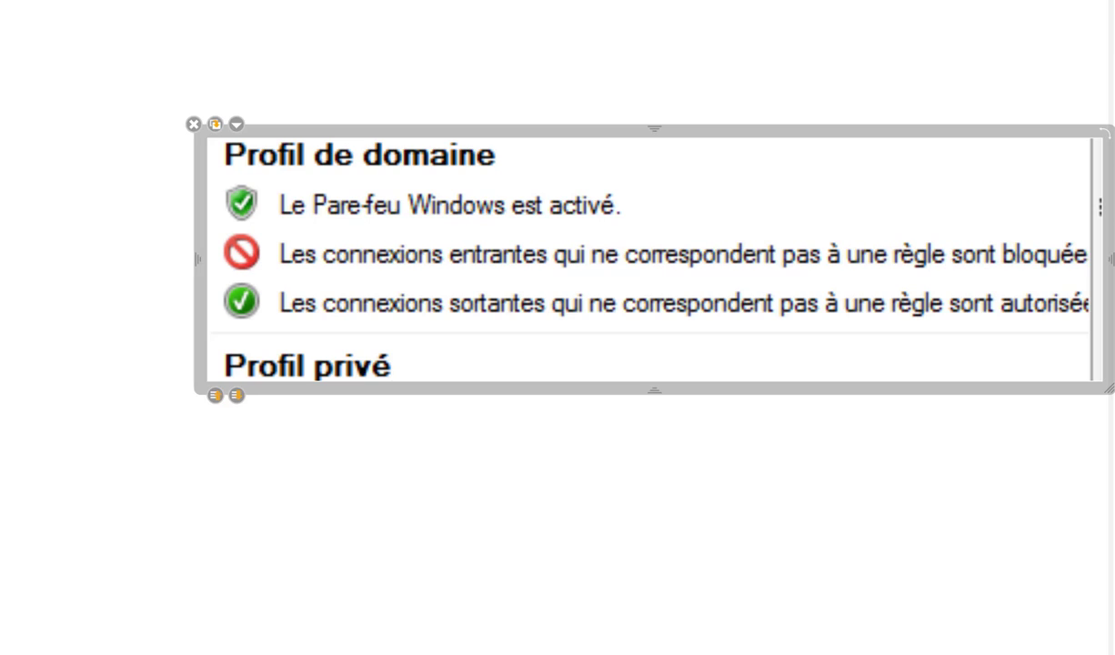
Annotate the enlarged Profil de domaine with an arrow to the firewall status, a bracket beside both connection rules, and circles around their statuses
{"action": "left_click_drag", "start_coordinate": [114, 193], "coordinate": [221, 195]}
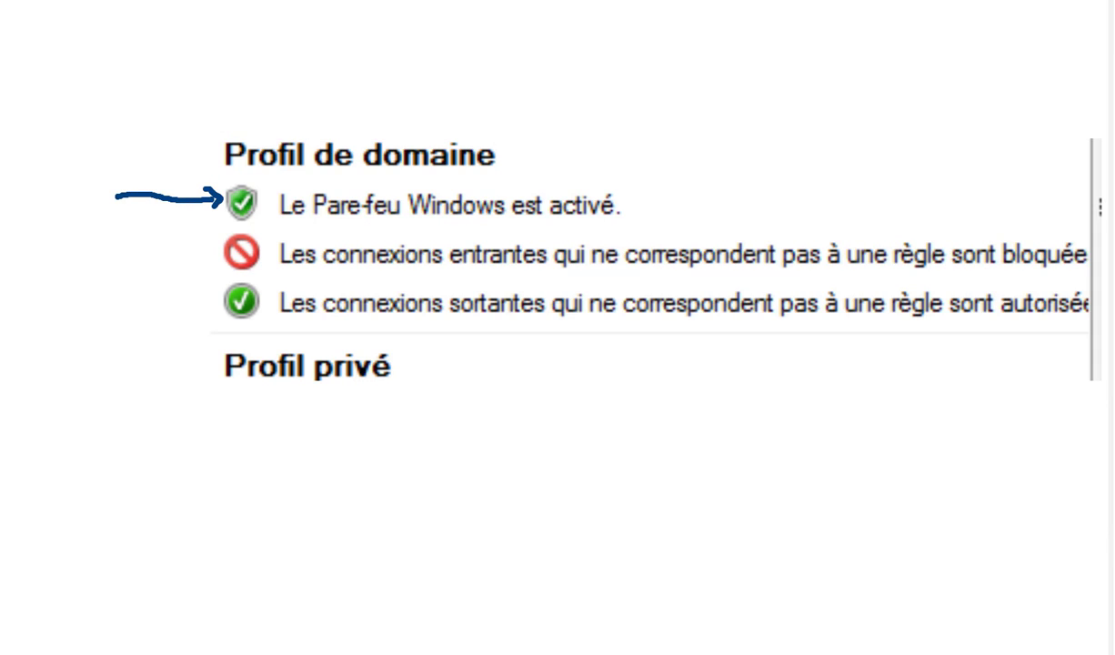
{"action": "mouse_move", "coordinate": [207, 238]}
{"action": "left_mouse_down"}
{"action": "mouse_move", "coordinate": [187, 300]}
{"action": "mouse_move", "coordinate": [197, 332]}
{"action": "left_mouse_up"}
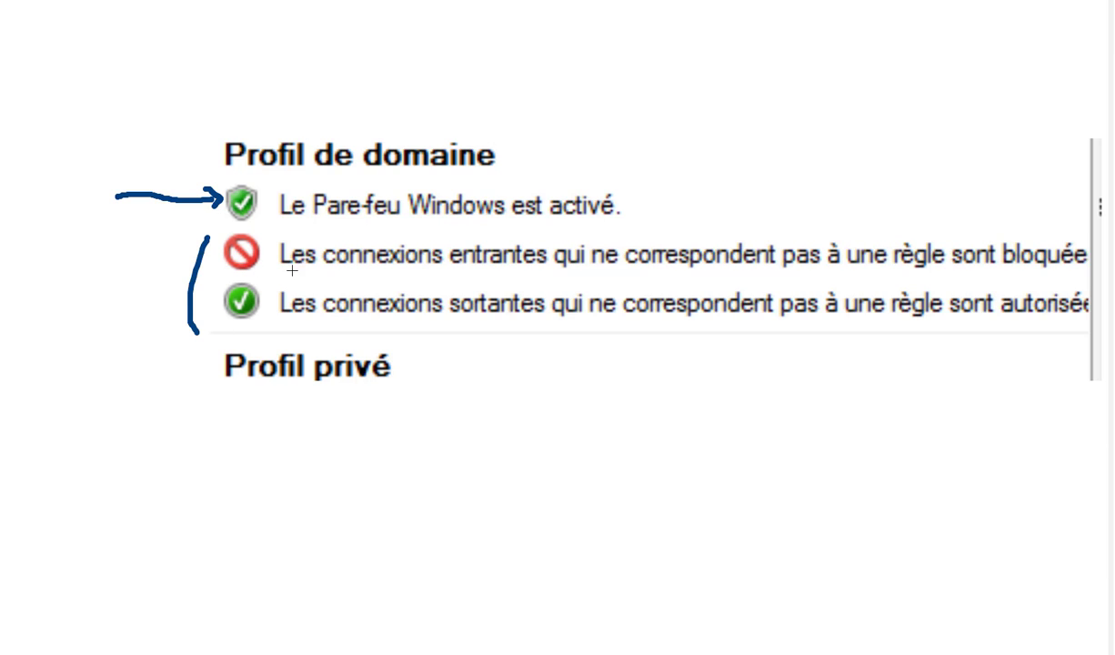
{"action": "mouse_move", "coordinate": [1055, 232]}
{"action": "left_mouse_down"}
{"action": "mouse_move", "coordinate": [996, 250]}
{"action": "mouse_move", "coordinate": [1055, 270]}
{"action": "mouse_move", "coordinate": [1096, 243]}
{"action": "left_mouse_up"}
{"action": "mouse_move", "coordinate": [1046, 291]}
{"action": "left_mouse_down"}
{"action": "mouse_move", "coordinate": [1104, 314]}
{"action": "mouse_move", "coordinate": [1032, 284]}
{"action": "left_mouse_up"}
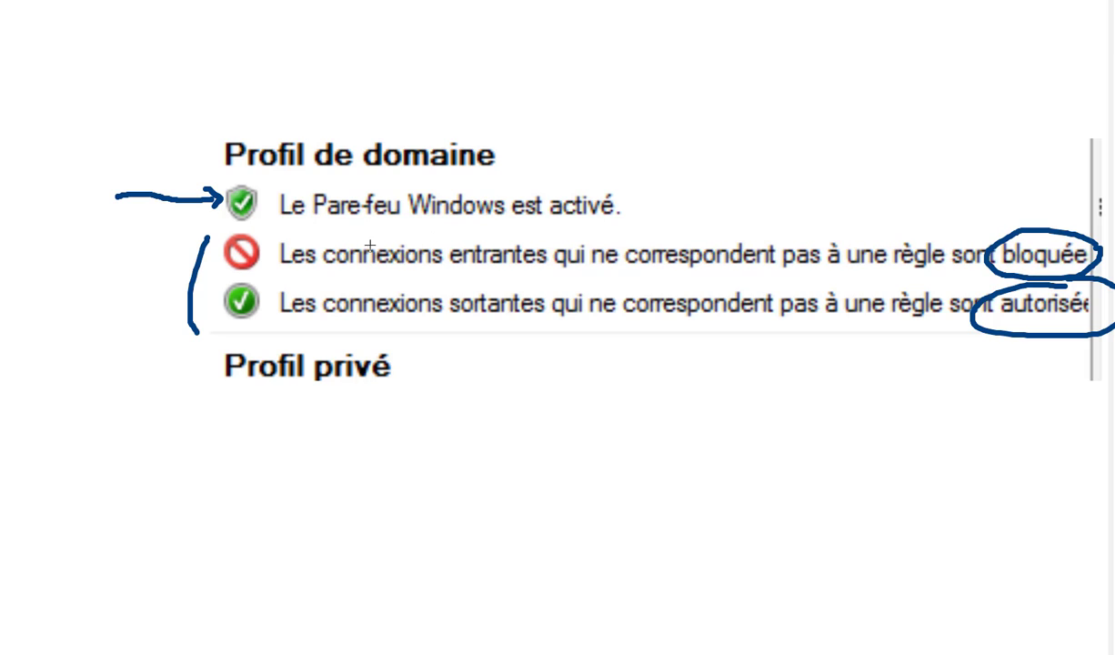
{"action": "mouse_move", "coordinate": [257, 224]}
{"action": "left_mouse_down"}
{"action": "mouse_move", "coordinate": [209, 237]}
{"action": "mouse_move", "coordinate": [220, 262]}
{"action": "mouse_move", "coordinate": [261, 247]}
{"action": "mouse_move", "coordinate": [247, 218]}
{"action": "left_mouse_up"}
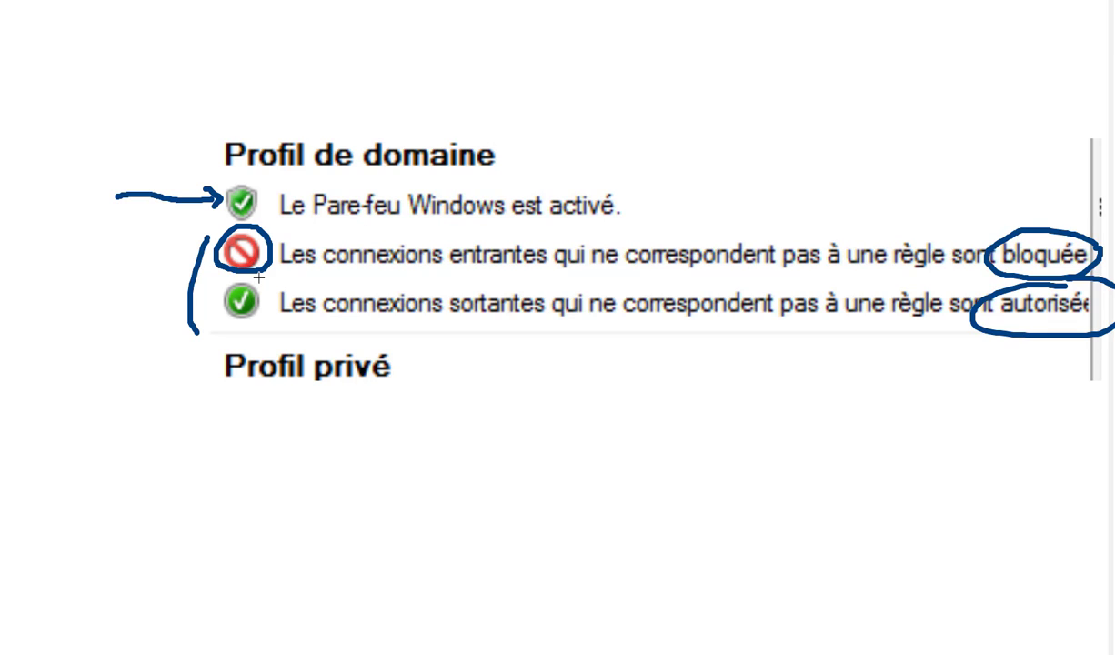
{"action": "mouse_move", "coordinate": [249, 270]}
{"action": "left_mouse_down"}
{"action": "mouse_move", "coordinate": [216, 266]}
{"action": "mouse_move", "coordinate": [202, 324]}
{"action": "mouse_move", "coordinate": [271, 296]}
{"action": "mouse_move", "coordinate": [257, 277]}
{"action": "left_mouse_up"}
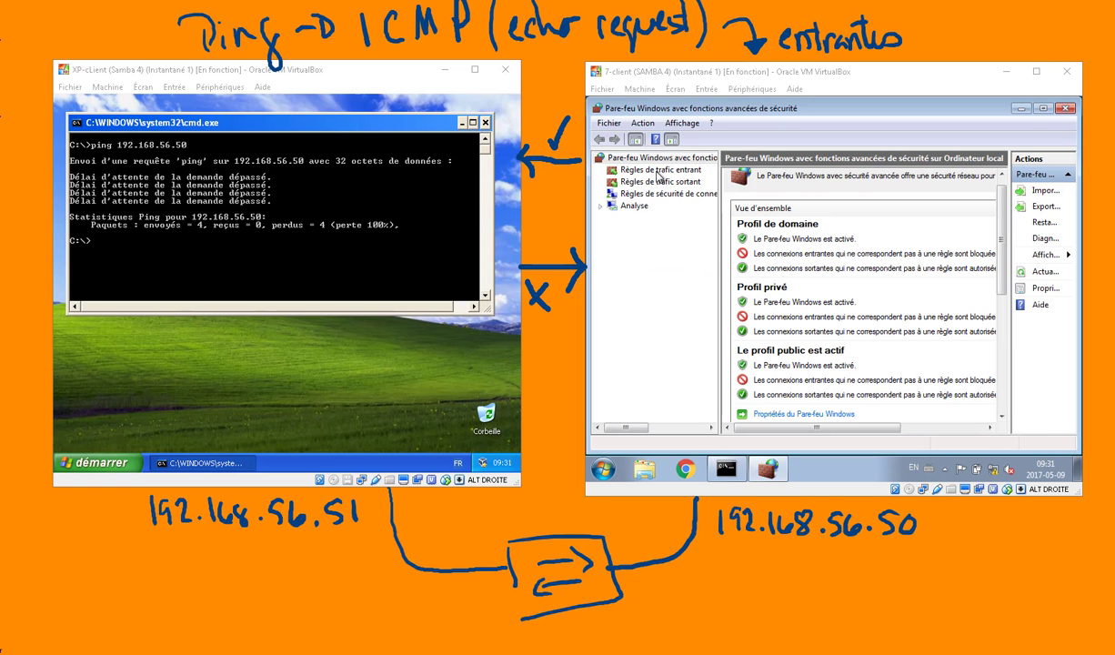
Browse the Règles de trafic entrant list and check the actions available for a Gestion à distance de Windows (HTTP) rule
{"action": "left_click", "coordinate": [658, 172]}
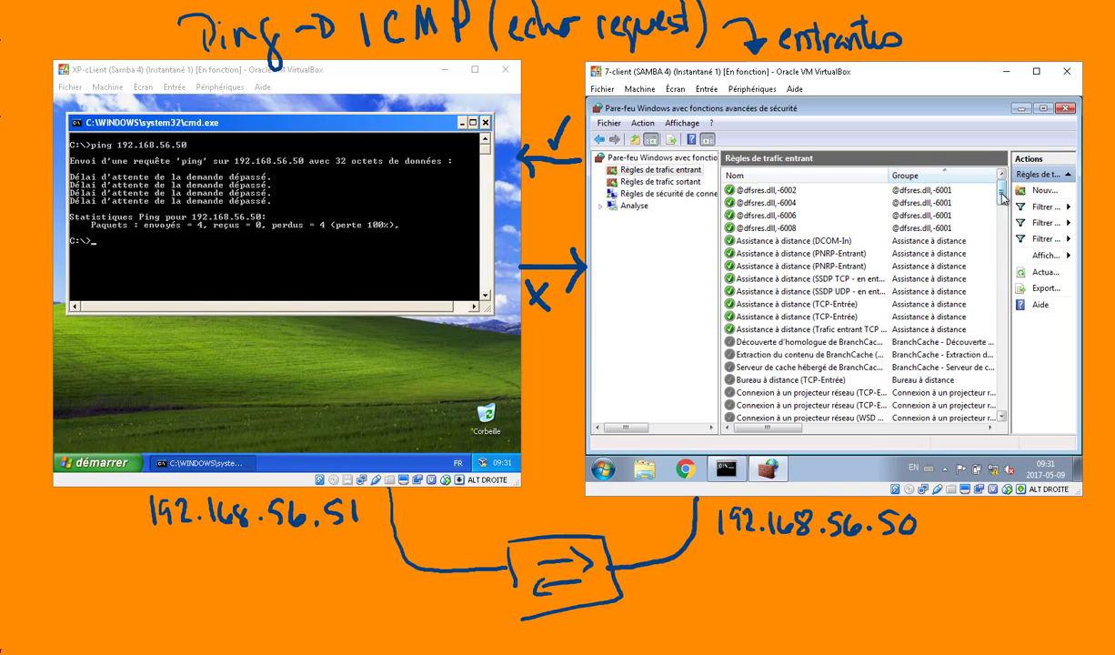
{"action": "left_click_drag", "start_coordinate": [1001, 188], "coordinate": [990, 216]}
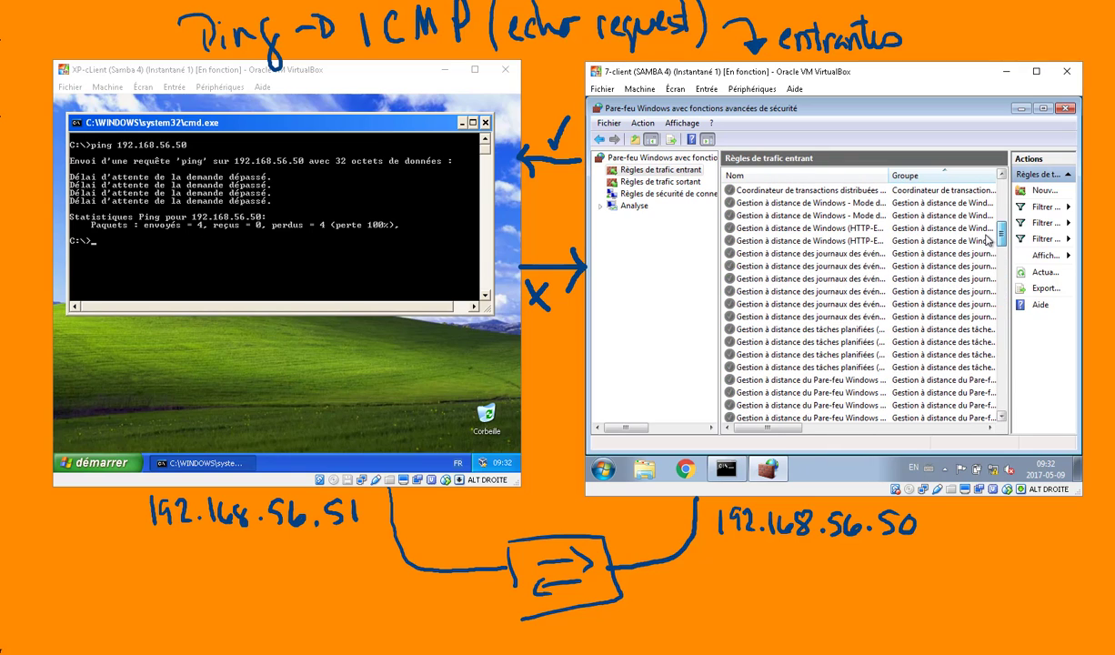
{"action": "left_click", "coordinate": [772, 241]}
{"action": "right_click", "coordinate": [771, 242]}
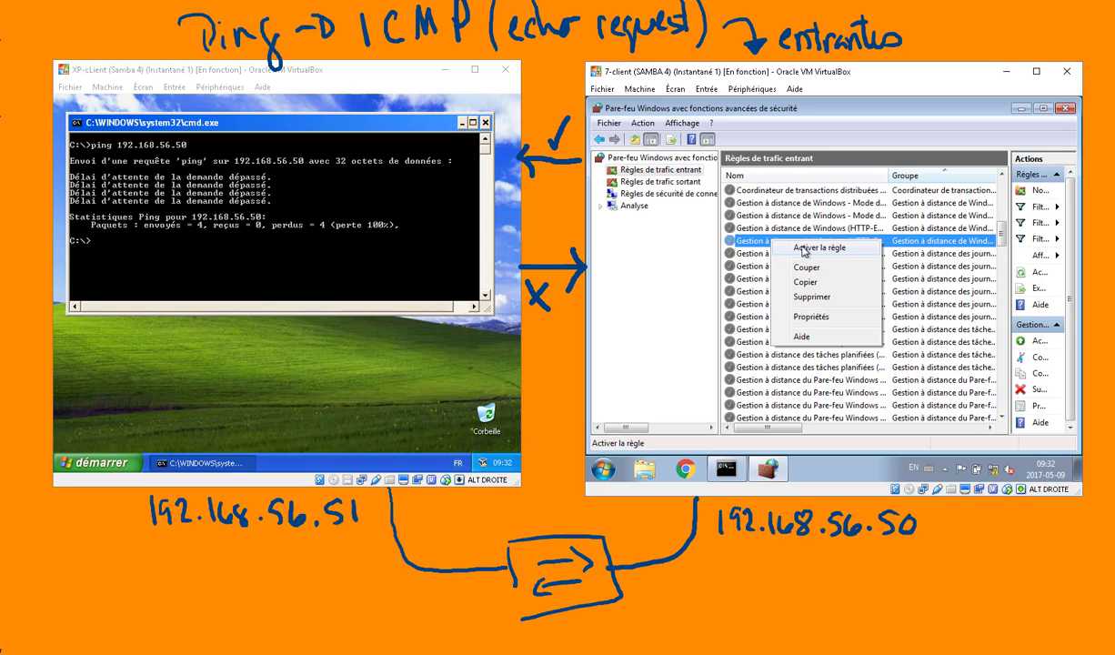
{"action": "left_click", "coordinate": [744, 228]}
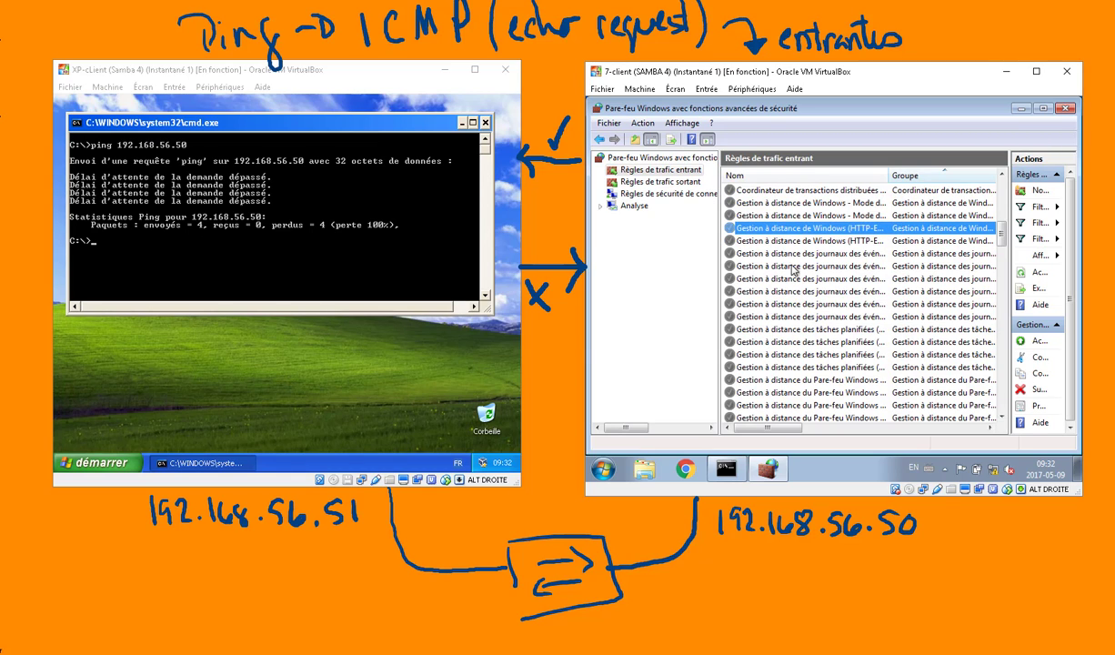
Start a new inbound traffic rule, choose the Prédéfinie type, and look through the available predefined rules
{"action": "right_click", "coordinate": [661, 173]}
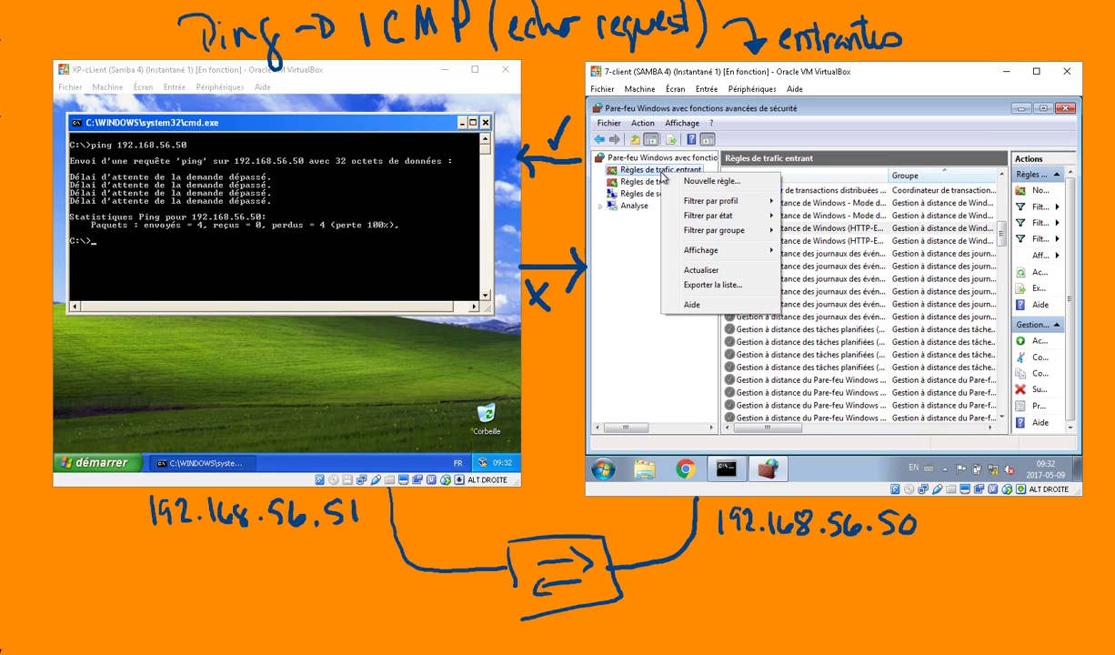
{"action": "left_click", "coordinate": [689, 184]}
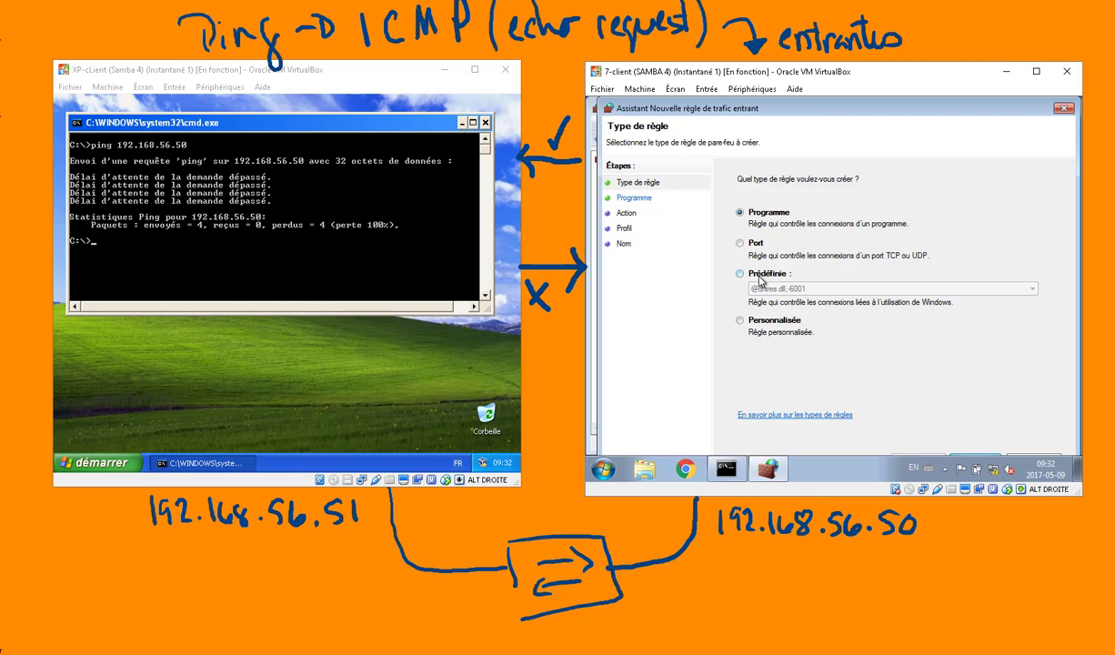
{"action": "left_click", "coordinate": [736, 273]}
{"action": "left_click", "coordinate": [946, 290]}
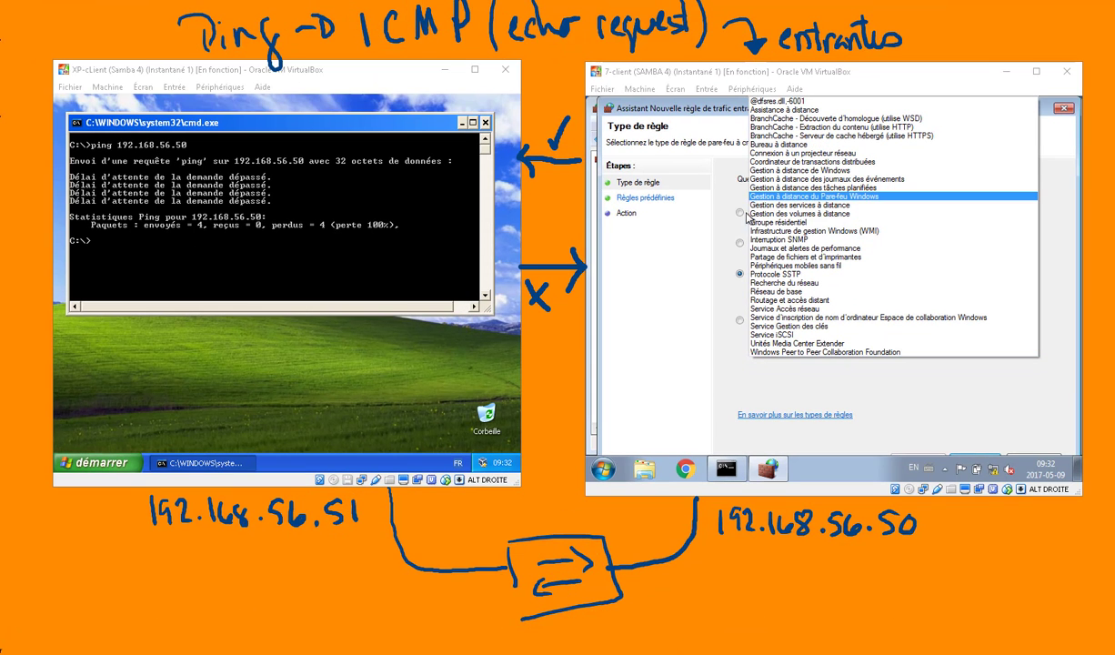
{"action": "left_click", "coordinate": [724, 284]}
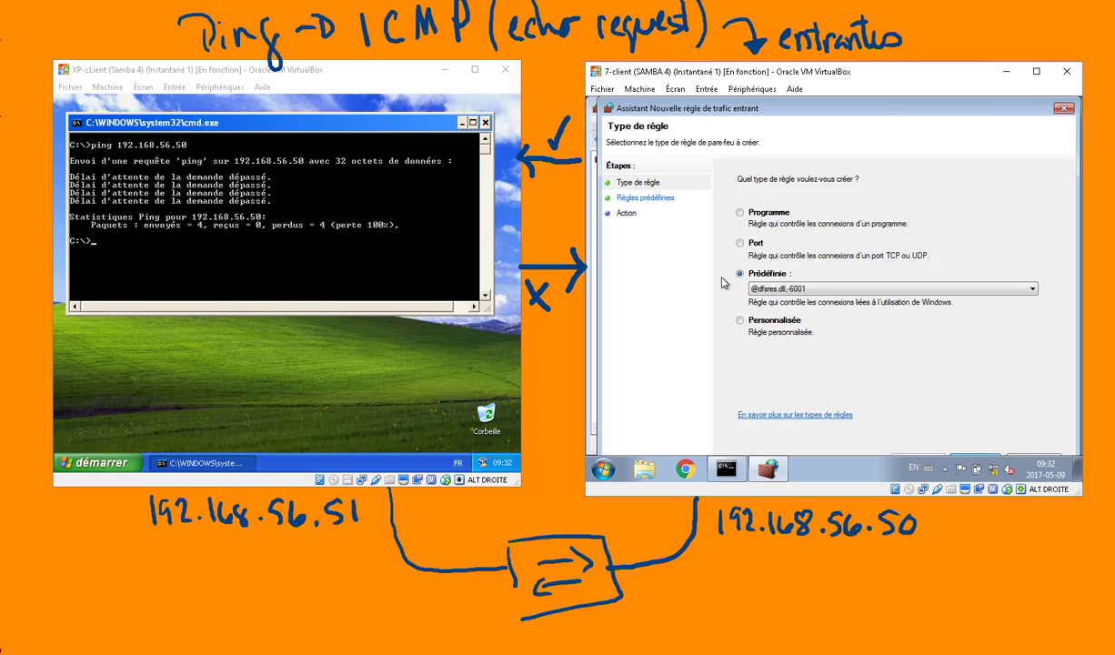
Choose the Personnalisée rule type and enlarge the Windows 7 virtual machine window until the wizard's navigation controls fit
{"action": "left_click", "coordinate": [753, 247]}
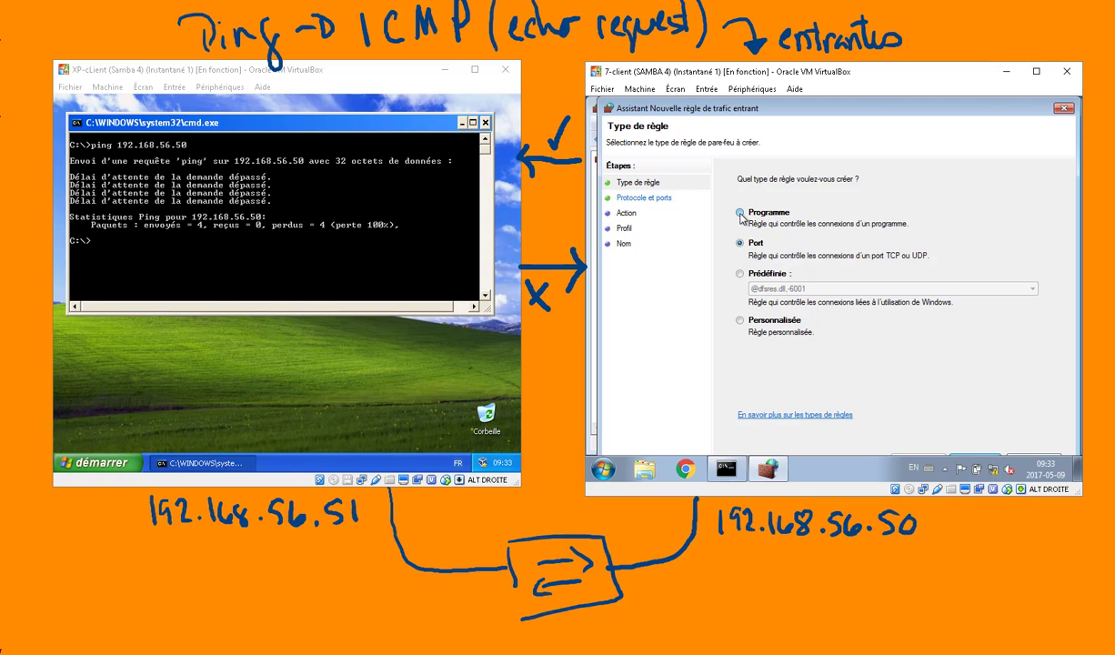
{"action": "left_click", "coordinate": [741, 213]}
{"action": "left_click", "coordinate": [740, 321]}
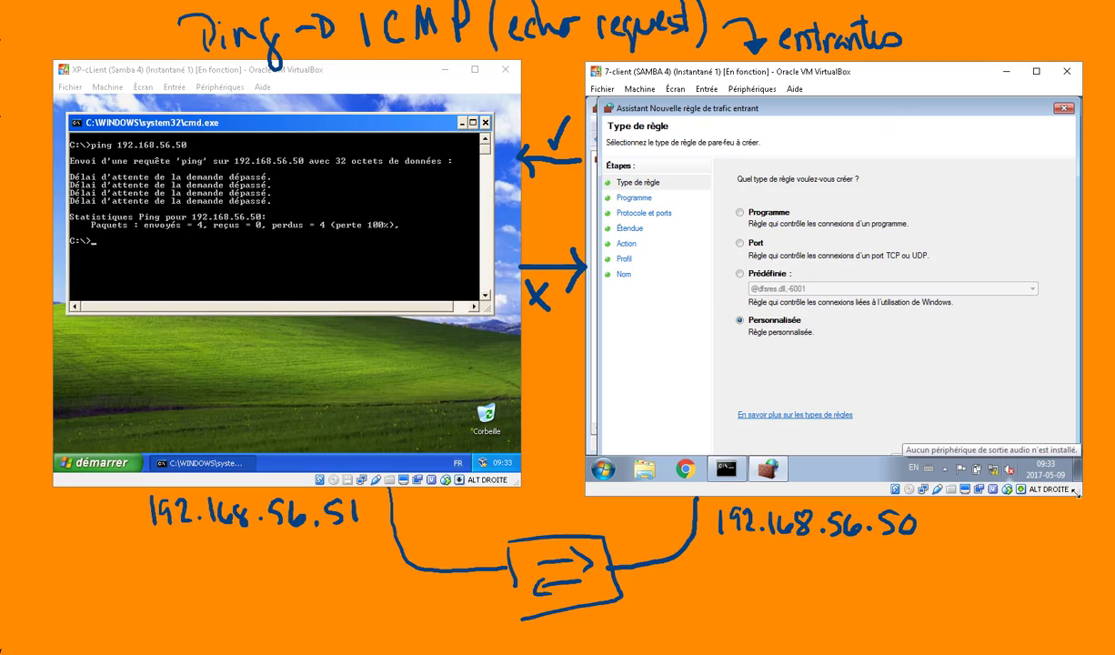
{"action": "left_click_drag", "start_coordinate": [1071, 497], "coordinate": [1087, 513]}
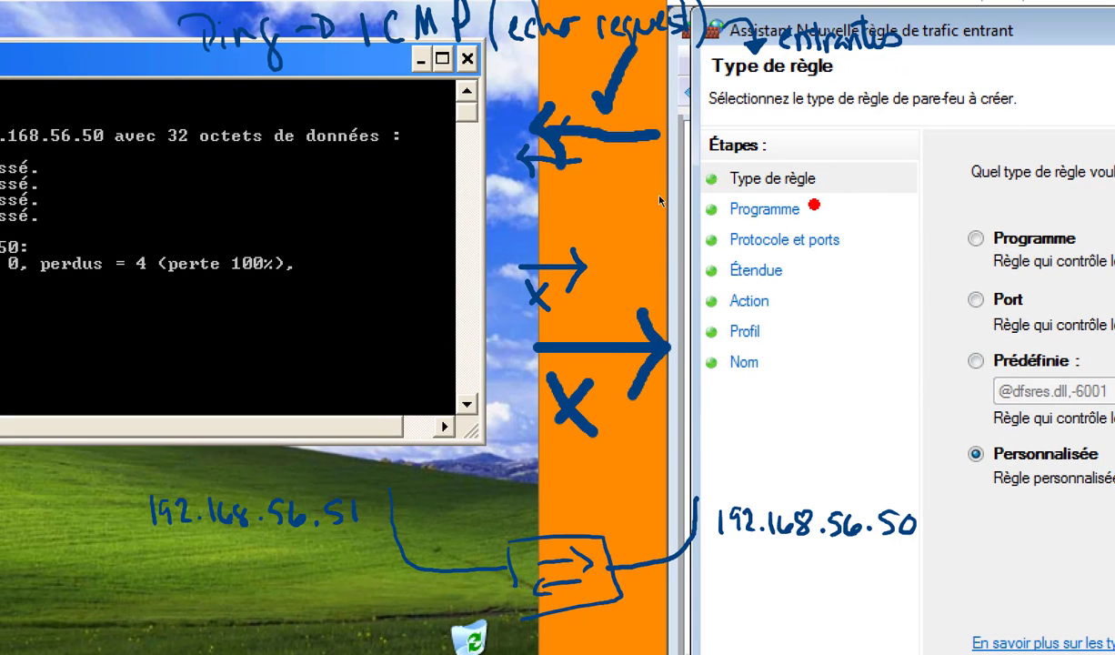
Mark the wizard stages Programme, Protocole et ports, Étendue, Action, Profil and Nom with red strokes on the zoomed view
{"action": "left_click_drag", "start_coordinate": [814, 205], "coordinate": [841, 189]}
{"action": "left_click_drag", "start_coordinate": [856, 243], "coordinate": [864, 227]}
{"action": "left_click_drag", "start_coordinate": [783, 275], "coordinate": [808, 264]}
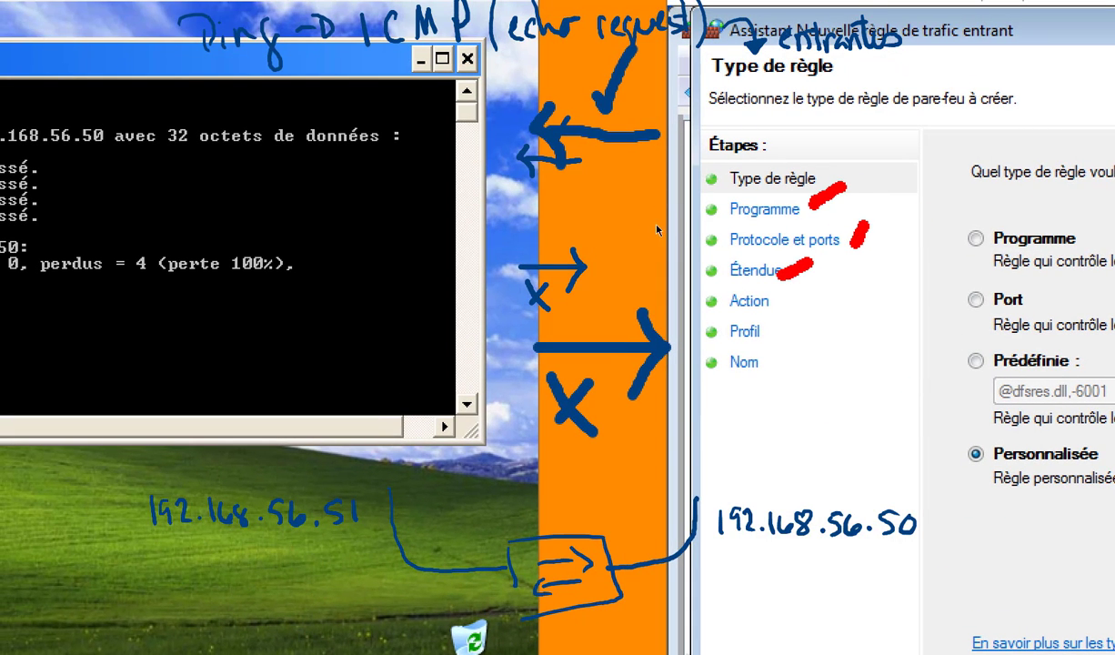
{"action": "mouse_move", "coordinate": [764, 318]}
{"action": "left_mouse_down"}
{"action": "mouse_move", "coordinate": [802, 295]}
{"action": "mouse_move", "coordinate": [800, 325]}
{"action": "left_mouse_up"}
{"action": "left_click", "coordinate": [773, 376]}
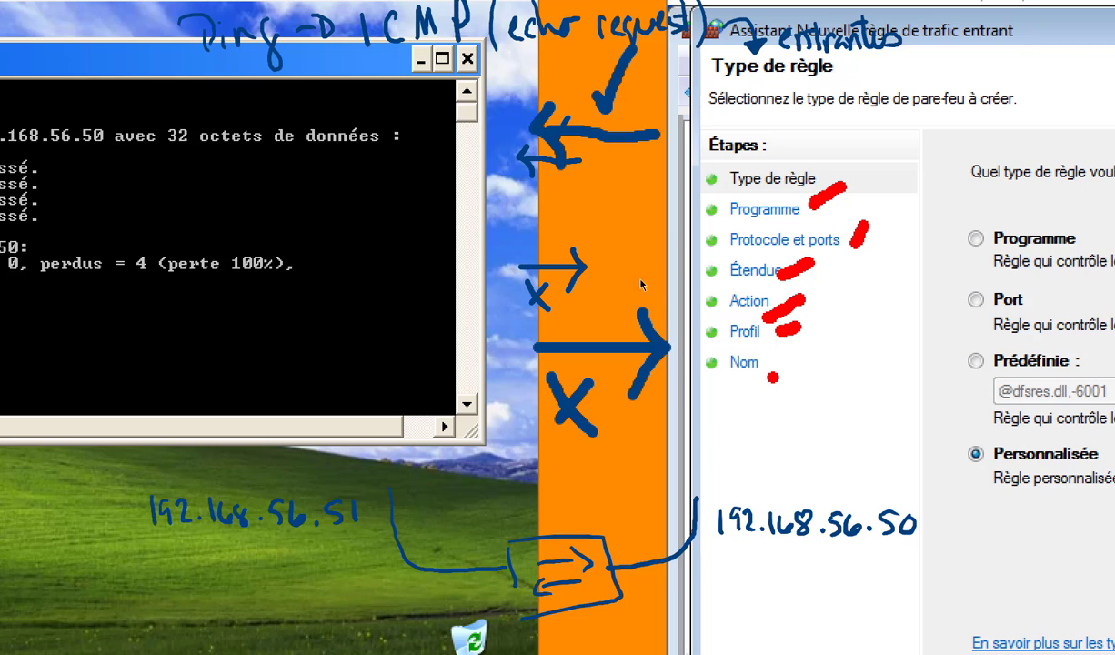
{"action": "left_click_drag", "start_coordinate": [769, 371], "coordinate": [802, 356]}
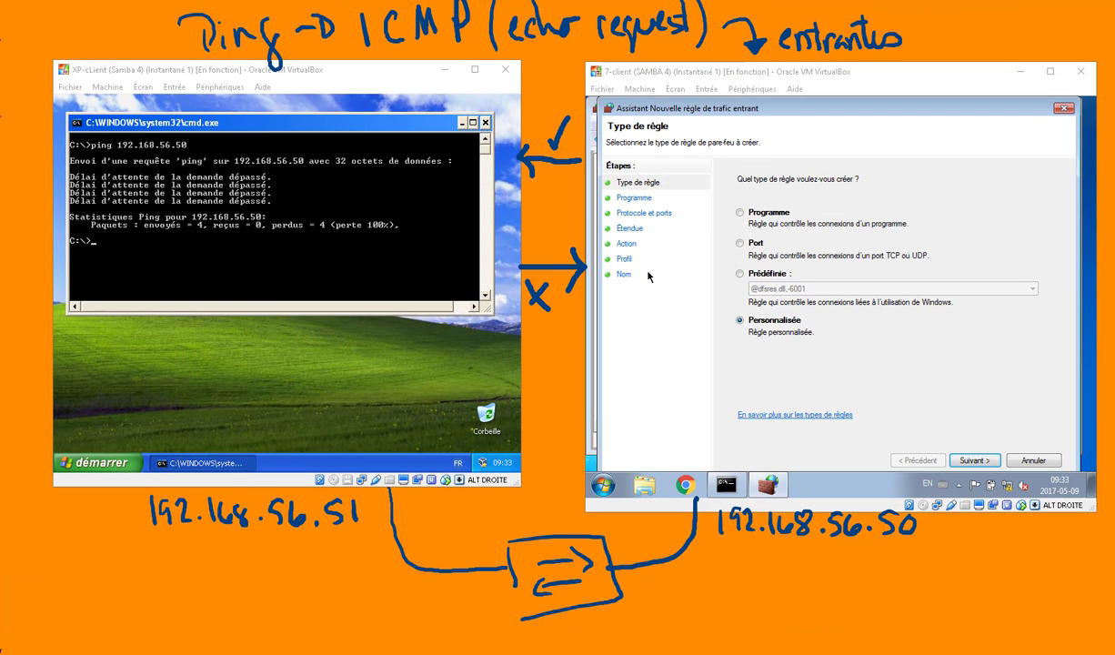
Look at the specific program and service options, and apply the custom rule to Tous les programmes
{"action": "left_click", "coordinate": [993, 464]}
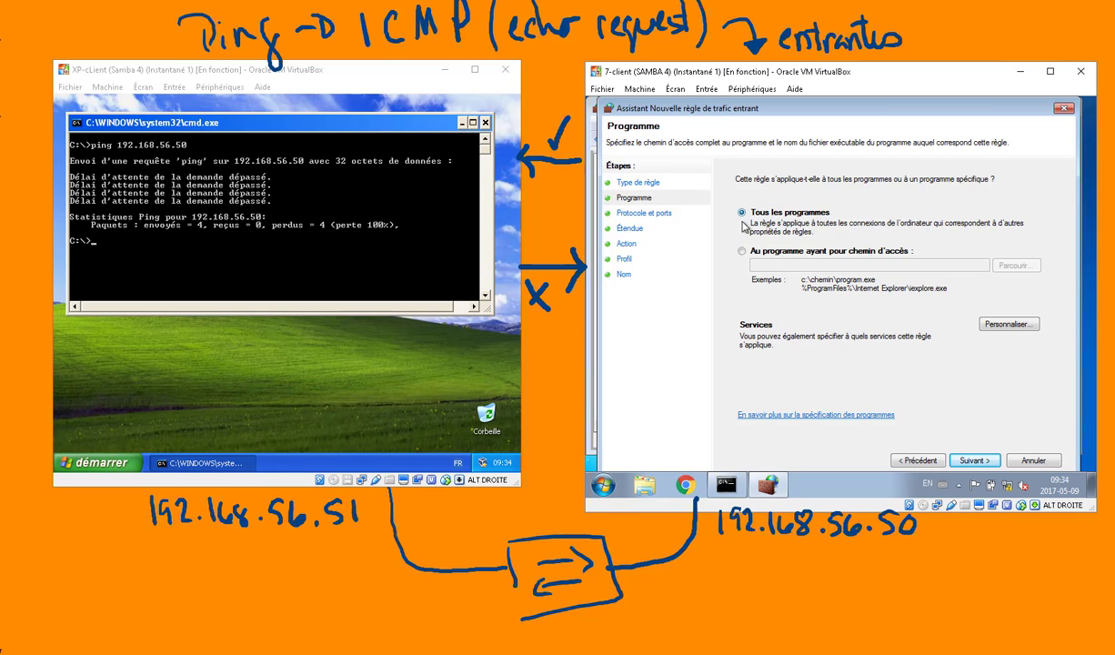
{"action": "left_click", "coordinate": [742, 251]}
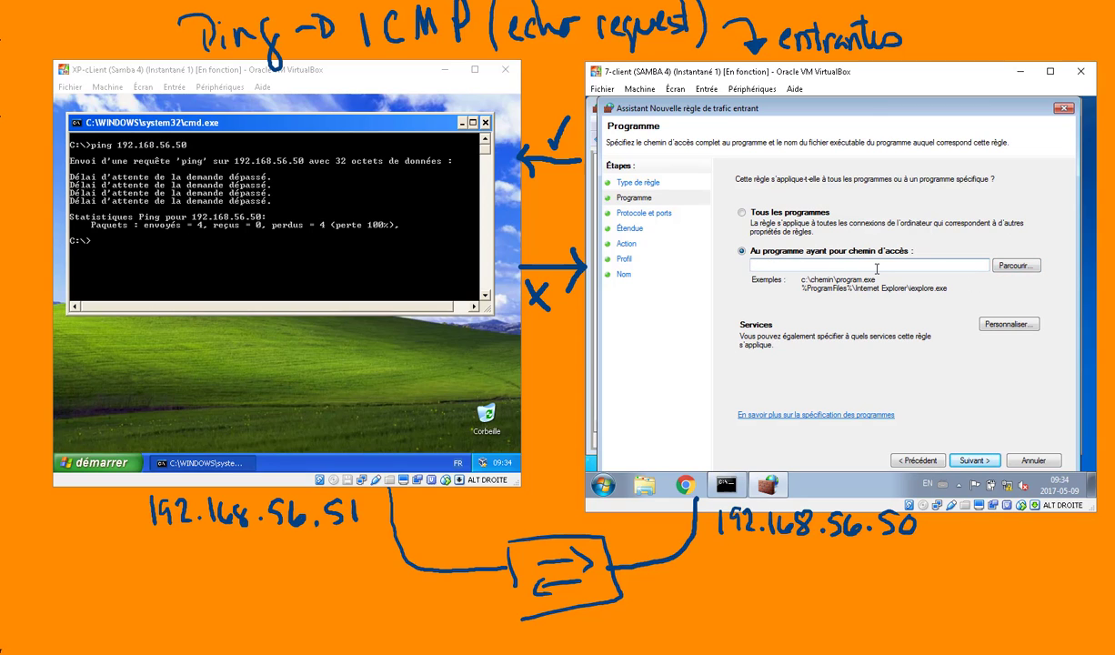
{"action": "left_click", "coordinate": [1024, 325]}
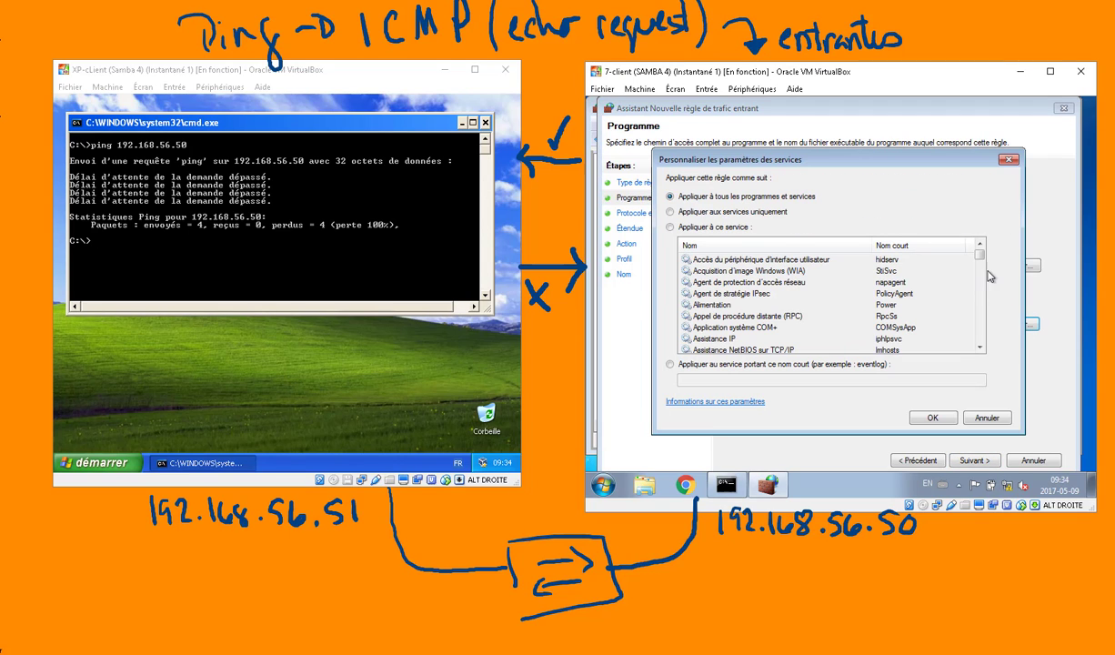
{"action": "left_click", "coordinate": [987, 418]}
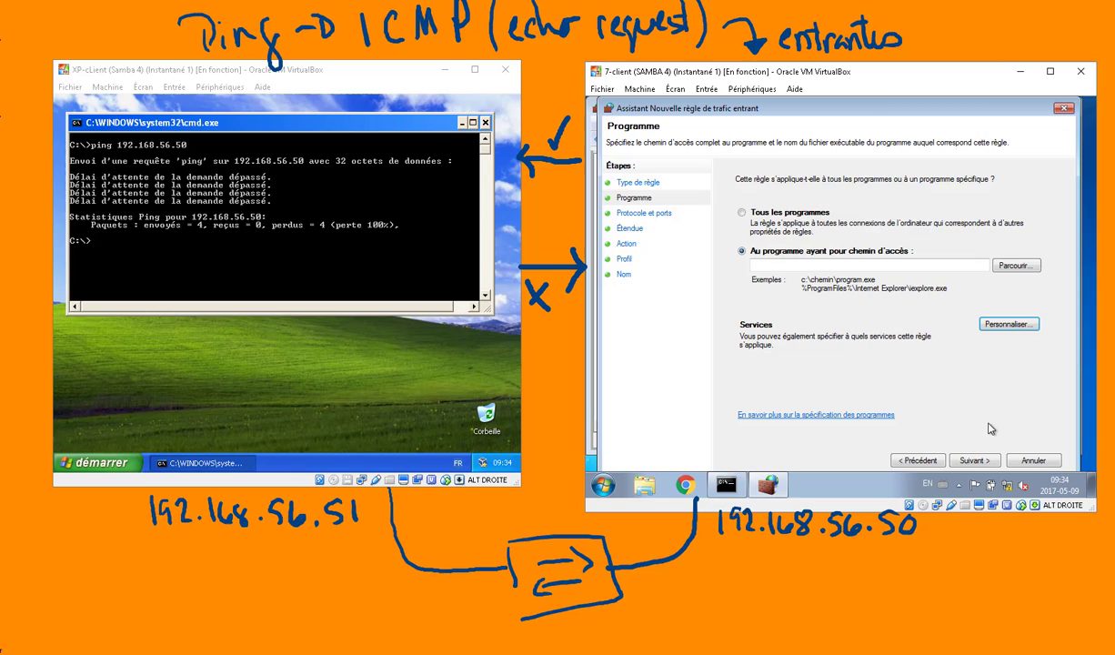
{"action": "left_click", "coordinate": [752, 213]}
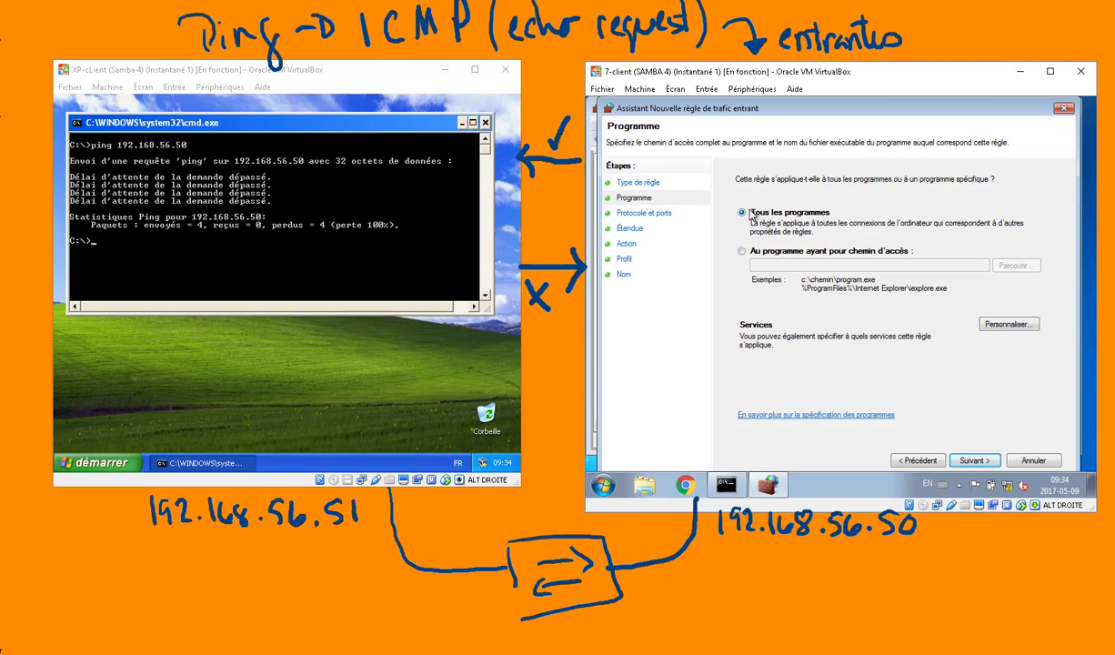
{"action": "left_click", "coordinate": [971, 460]}
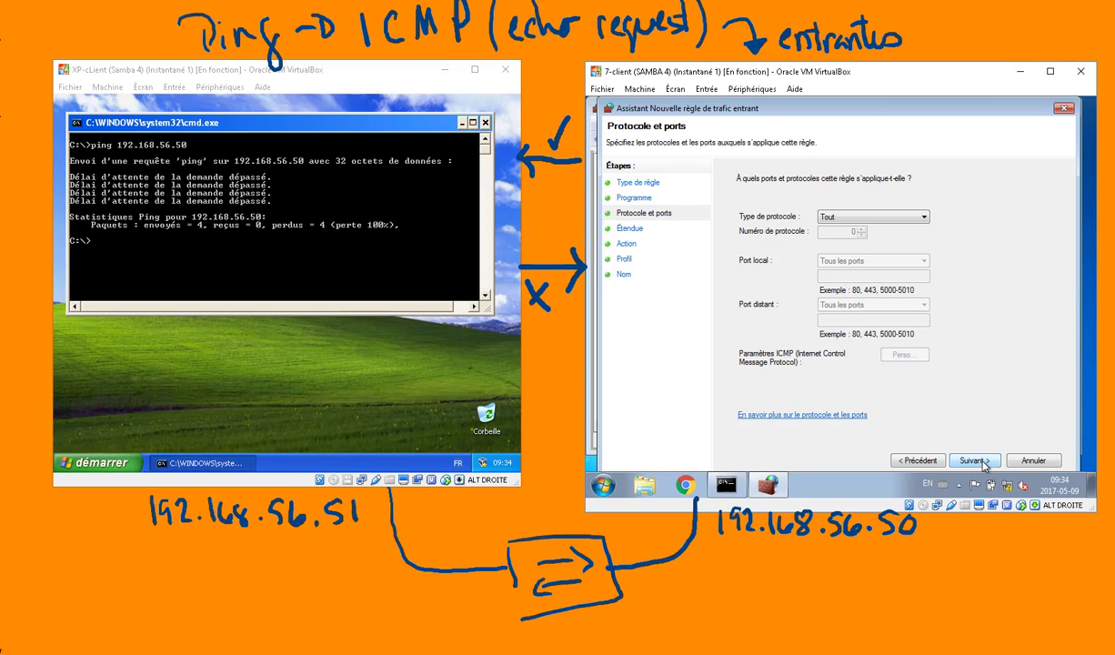
Set the rule's protocol to ICMPv4 and restrict it to the Requête d'écho ICMP type
{"action": "left_click", "coordinate": [881, 217]}
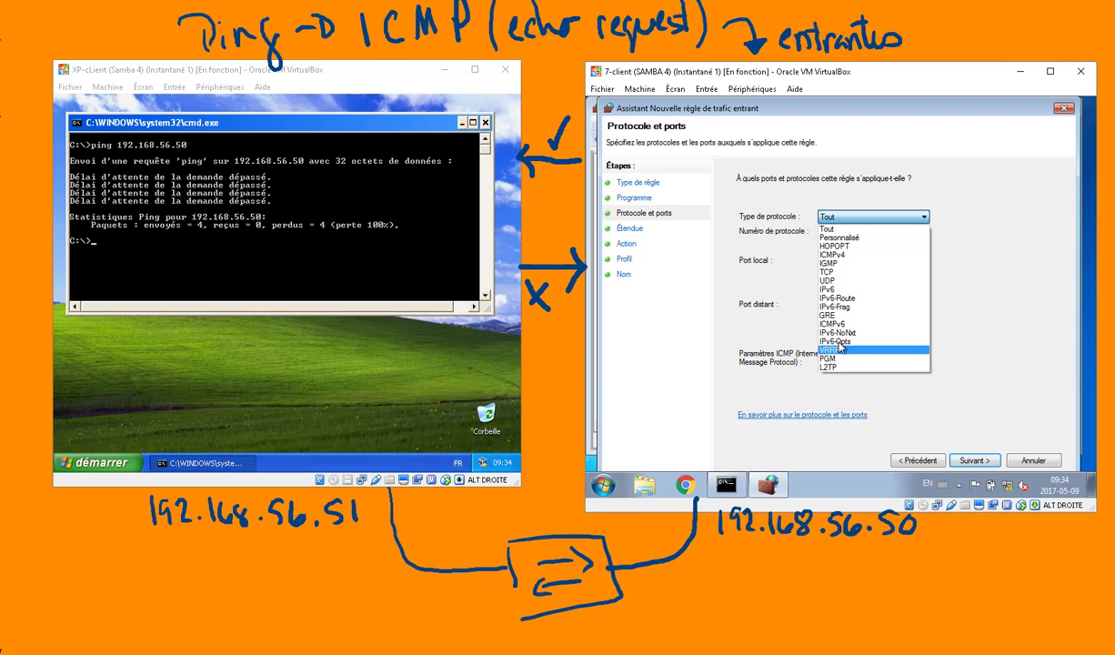
{"action": "left_click", "coordinate": [853, 258]}
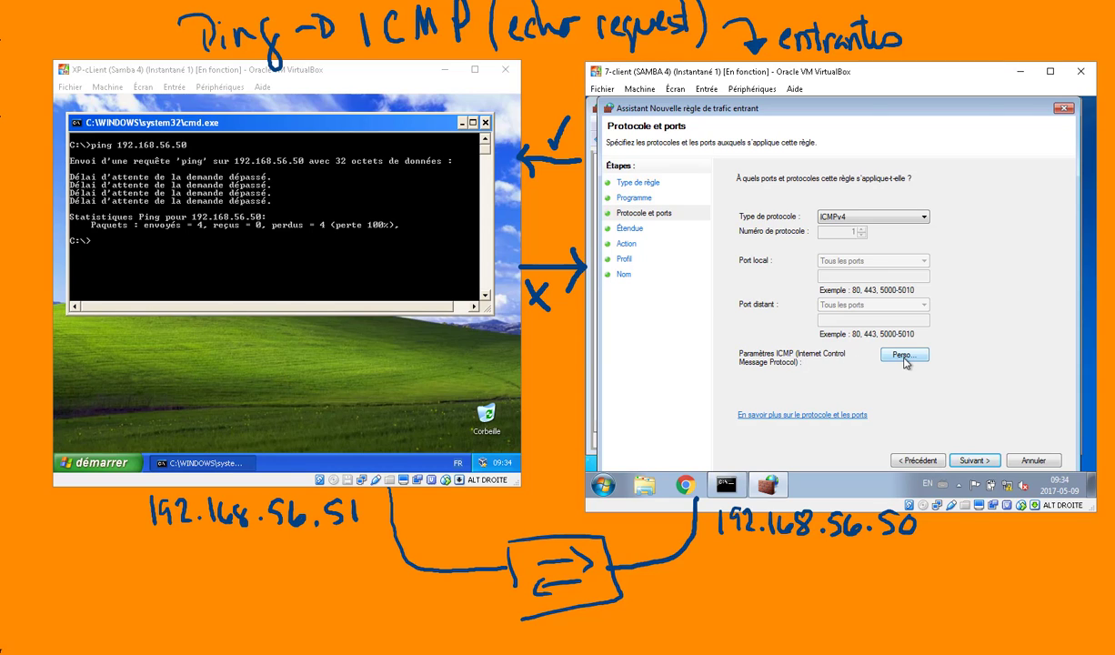
{"action": "left_click", "coordinate": [904, 357]}
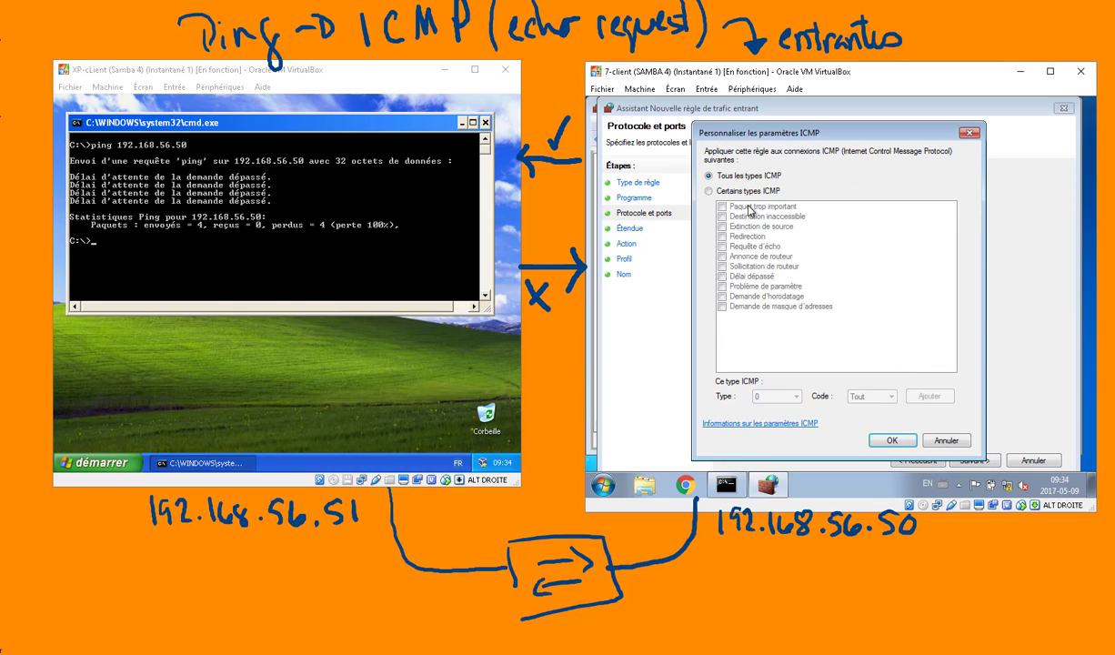
{"action": "left_click", "coordinate": [734, 191]}
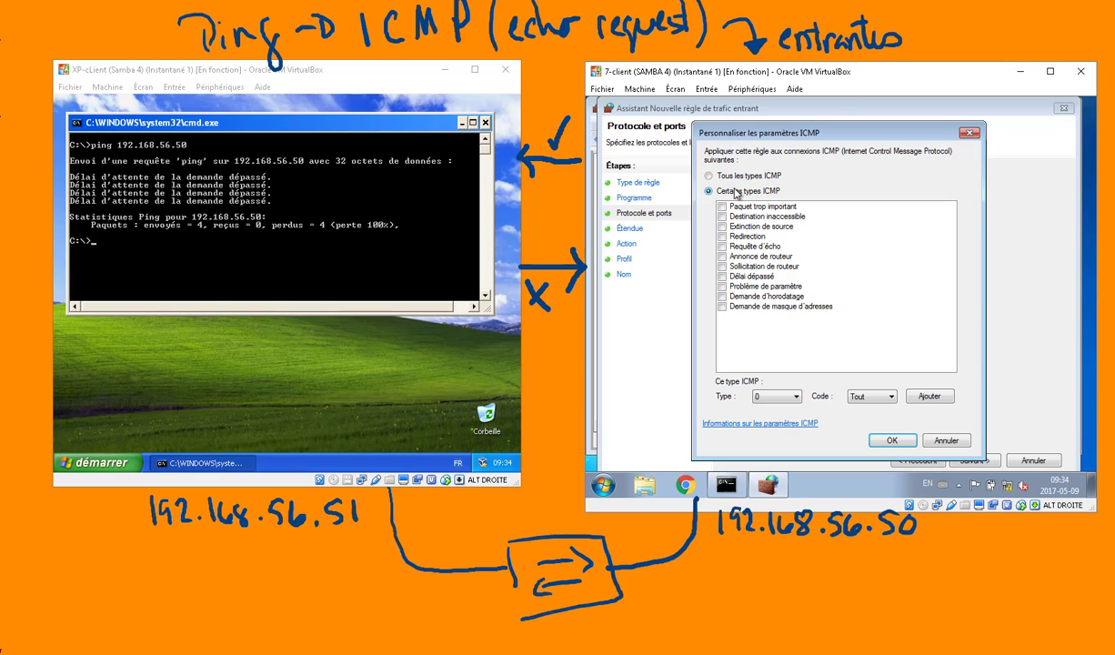
{"action": "left_click", "coordinate": [722, 245]}
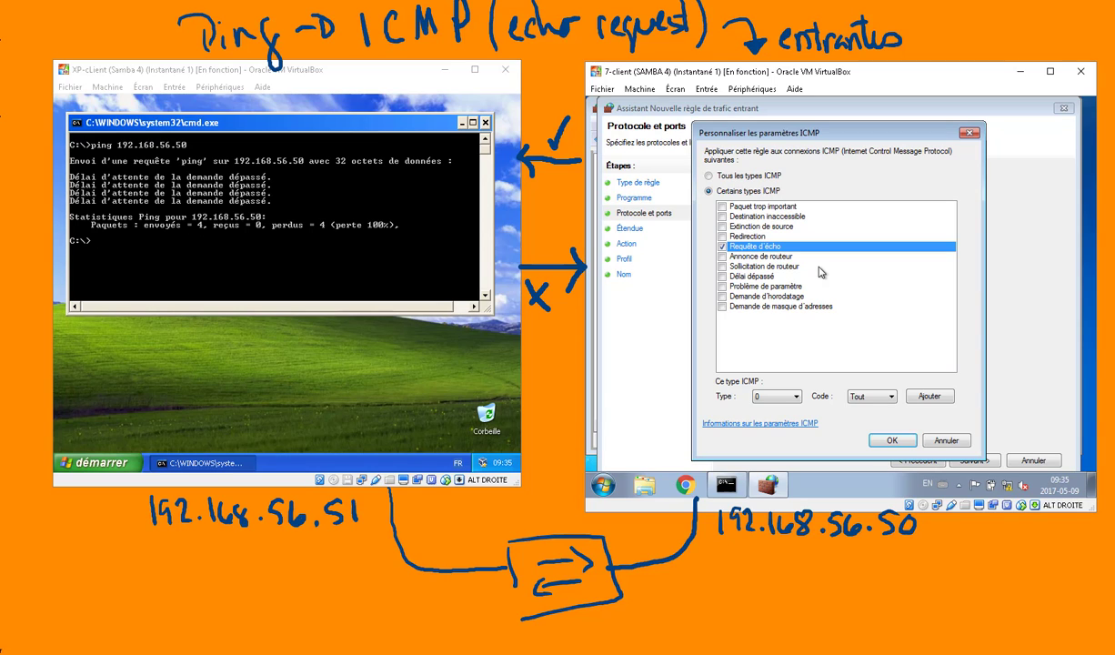
{"action": "left_click", "coordinate": [892, 440]}
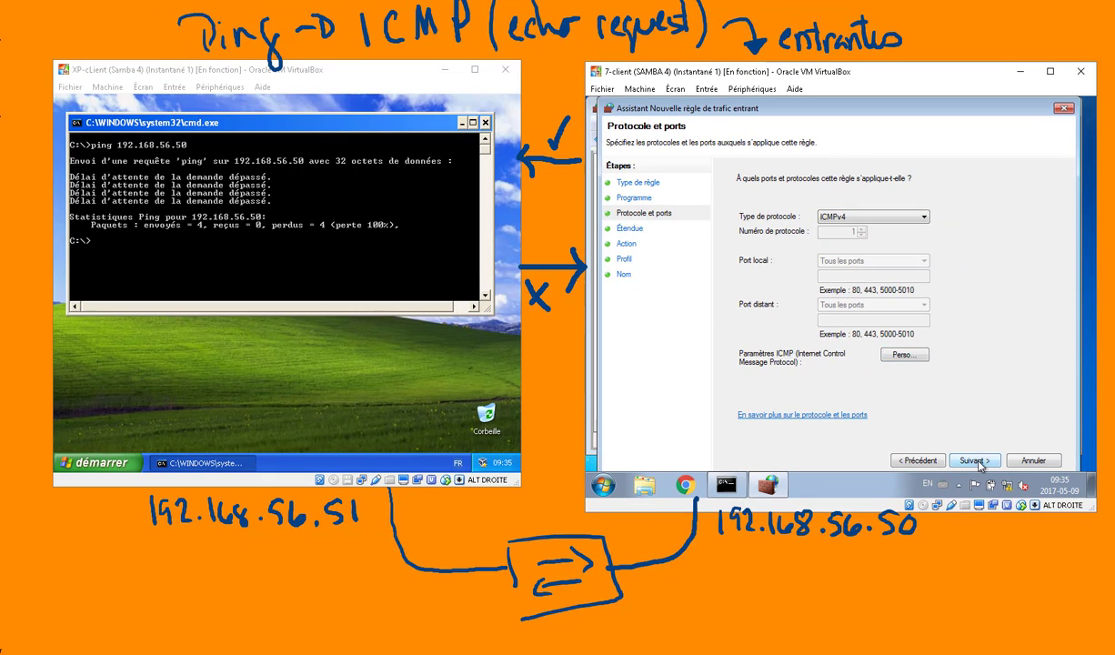
{"action": "left_click", "coordinate": [973, 461]}
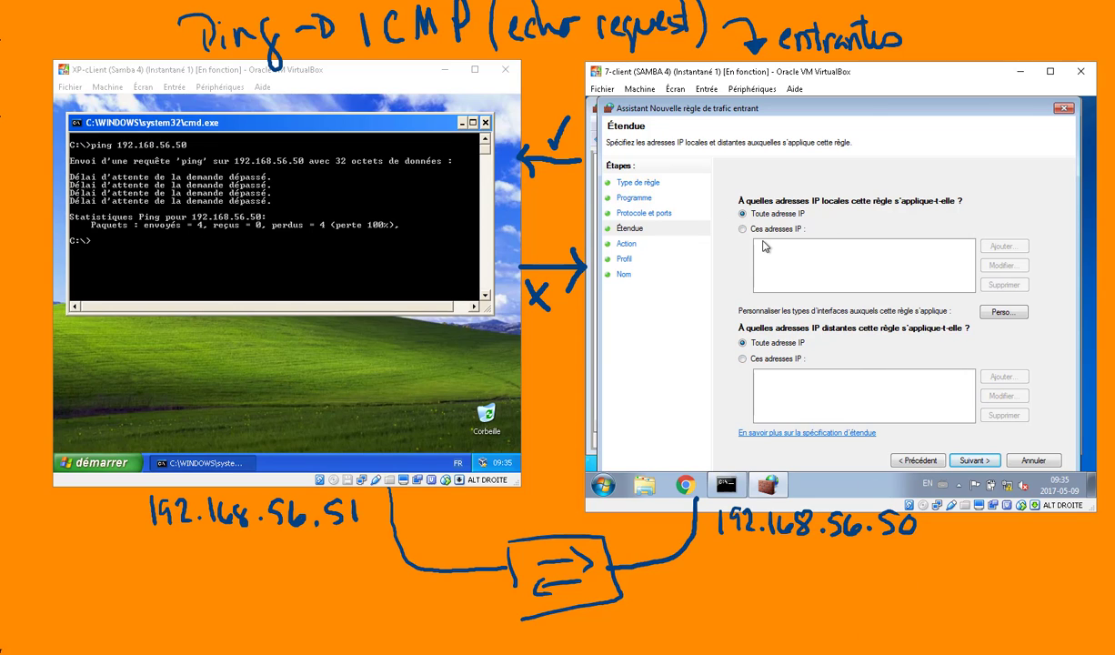
Box the local and remote Toute adresse IP options in red, and clear the markings
{"action": "left_click", "coordinate": [559, 354]}
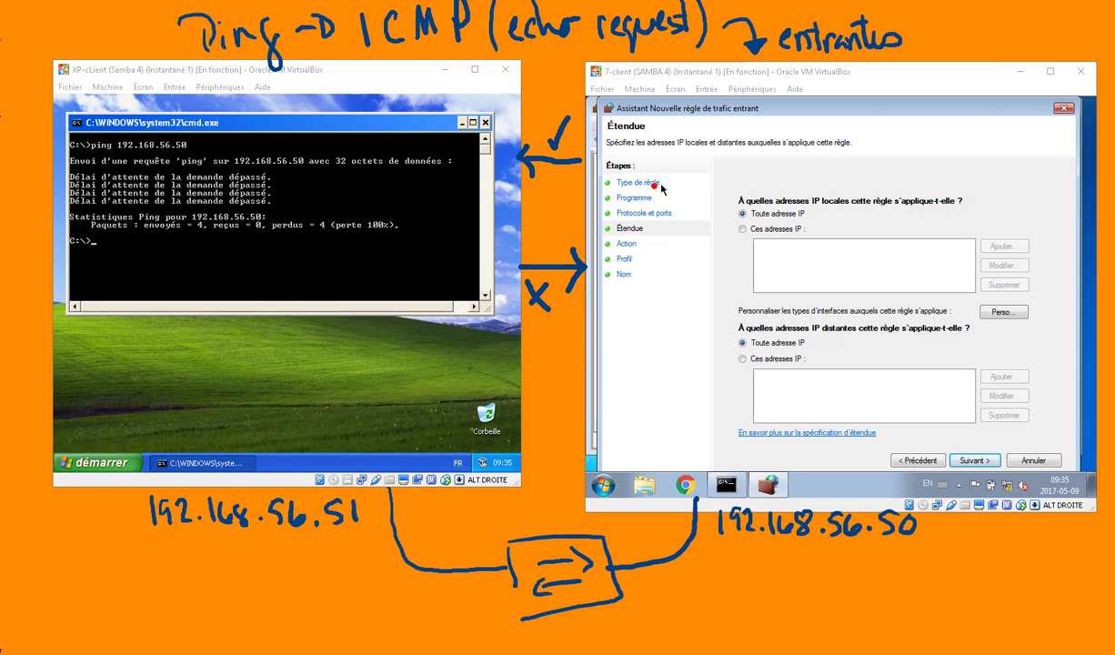
{"action": "left_click_drag", "start_coordinate": [724, 202], "coordinate": [821, 228]}
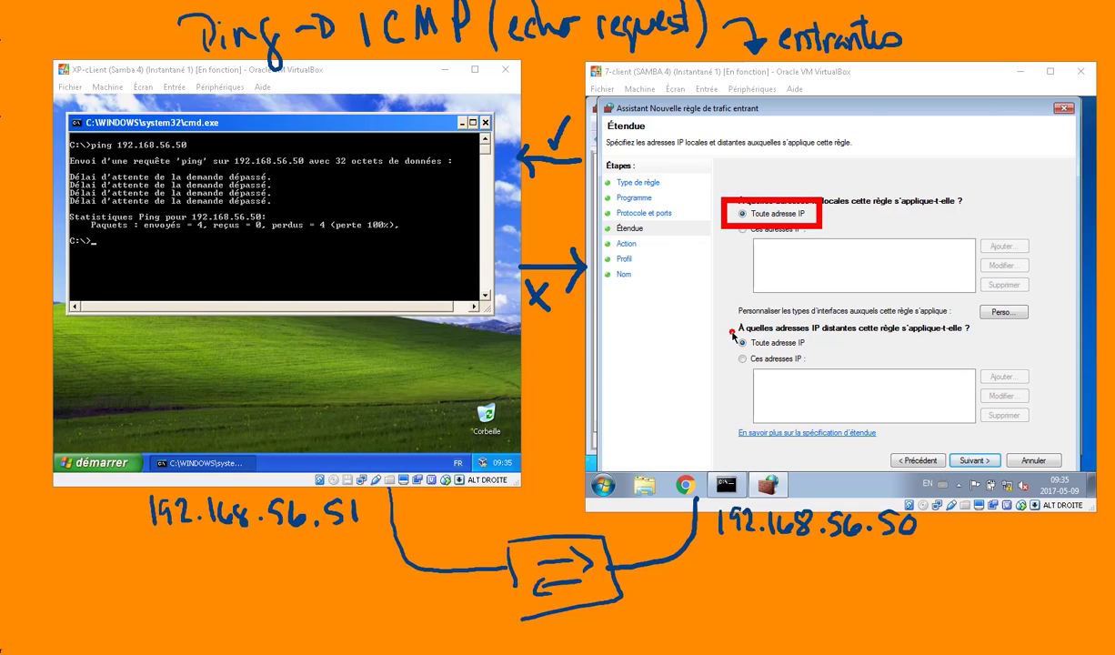
{"action": "left_click_drag", "start_coordinate": [729, 330], "coordinate": [825, 354]}
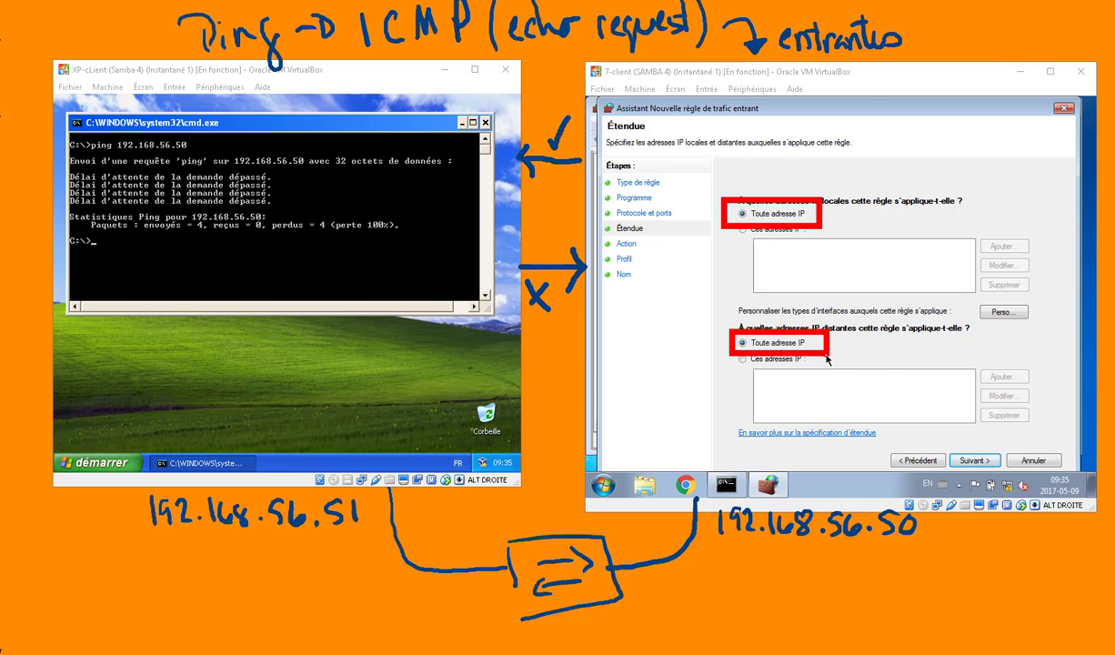
{"action": "key", "text": "Escape"}
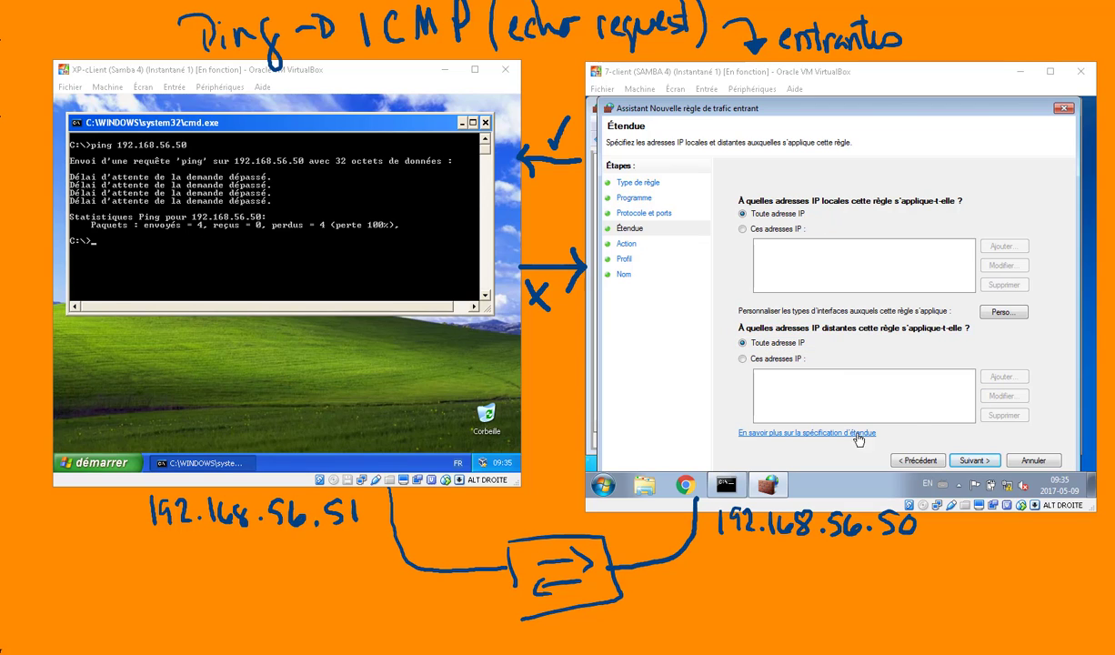
Keep Toute adresse IP for the local and remote scope, and set the action to Autoriser la connexion
{"action": "left_click", "coordinate": [971, 462]}
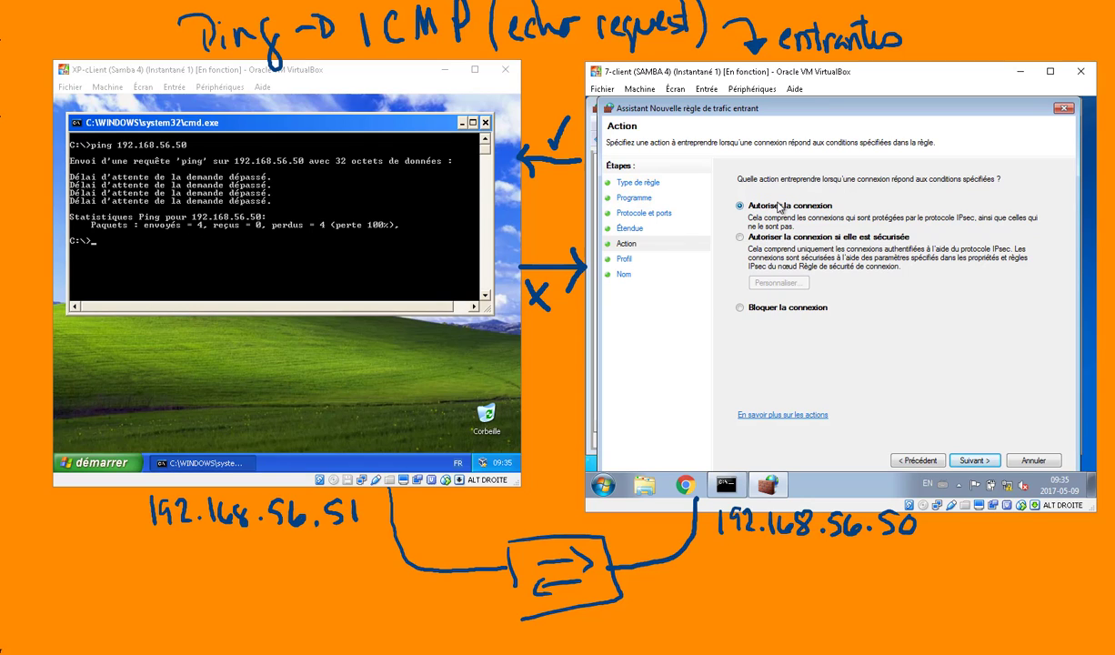
{"action": "left_click", "coordinate": [740, 308]}
{"action": "left_click", "coordinate": [740, 207]}
{"action": "left_click", "coordinate": [974, 460]}
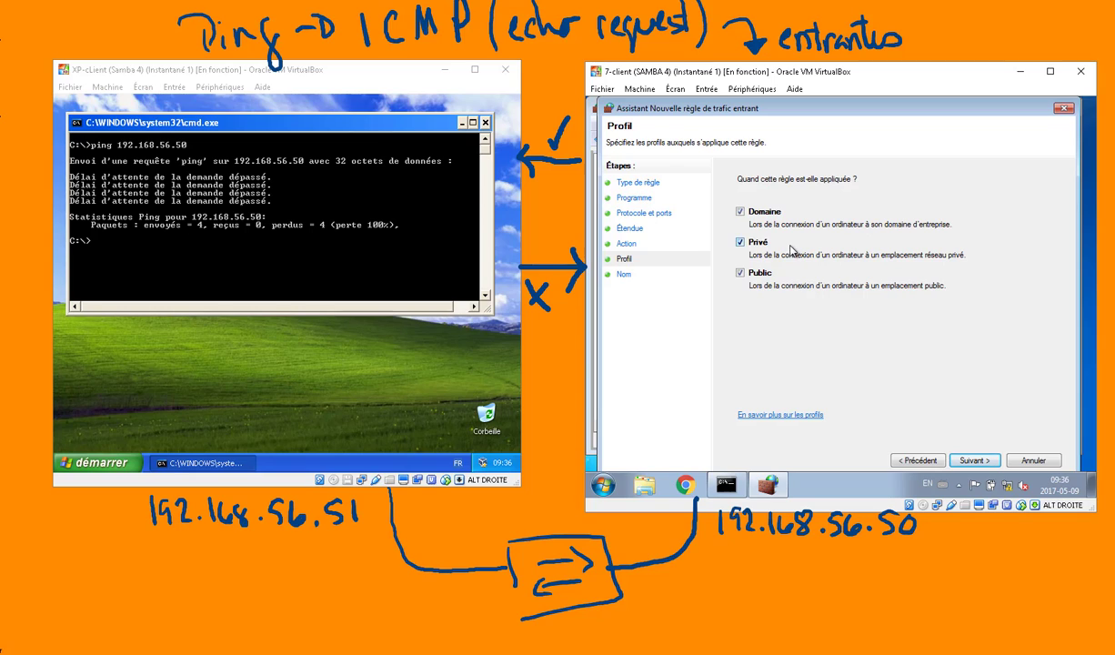
Exclude the Public profile from the rule and name the rule 000-ping-ok
{"action": "left_click", "coordinate": [740, 274]}
{"action": "left_click", "coordinate": [969, 462]}
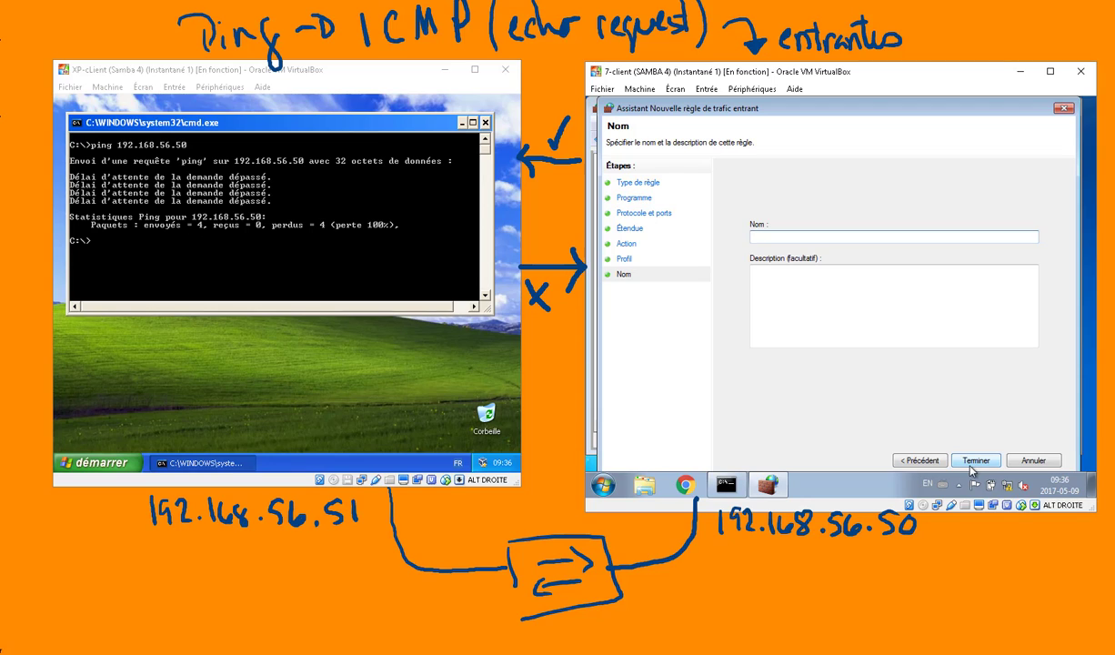
{"action": "type", "text": "000-ping-ok"}
{"action": "left_click", "coordinate": [819, 311]}
{"action": "type", "text": "Au bee"}
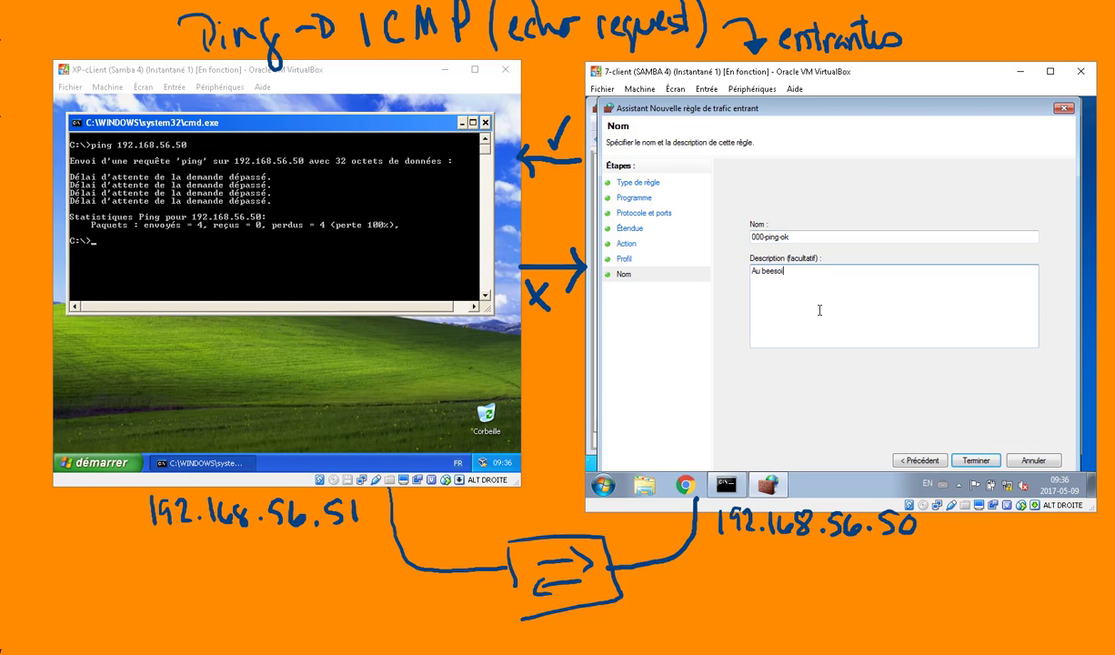
{"action": "type", "text": "soi"}
{"action": "key", "text": "BackSpace"}
{"action": "key", "text": "BackSpace"}
{"action": "key", "text": "BackSpace"}
{"action": "key", "text": "BackSpace"}
{"action": "key", "text": "BackSpace"}
{"action": "key", "text": "BackSpace"}
{"action": "key", "text": "BackSpace"}
{"action": "key", "text": "BackSpace"}
Enter the rule description "Ping autorisé, sauf pour le profilde pare-feu public" and finish creating the rule
{"action": "type", "text": "P"}
{"action": "type", "text": "ing autoris"}
{"action": "type", "text": "é"}
{"action": "type", "text": ", s"}
{"action": "type", "text": "auf pour le"}
{"action": "type", "text": " d"}
{"action": "type", "text": "ype de pa"}
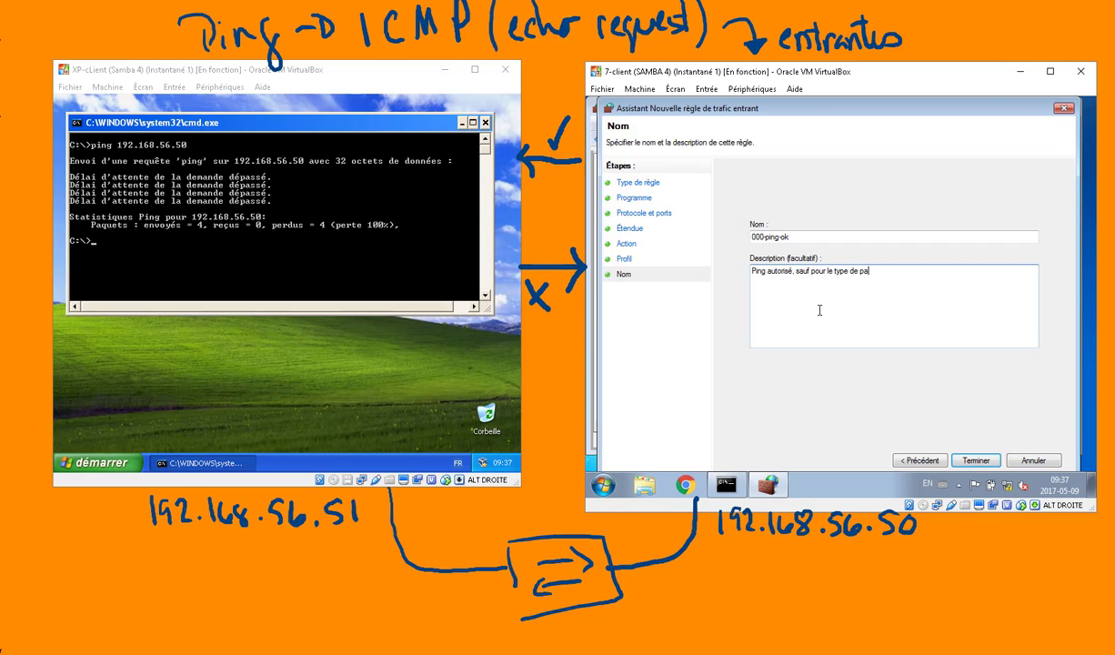
{"action": "type", "text": "re-feu public"}
{"action": "double_click", "coordinate": [842, 270]}
{"action": "type", "text": "profil"}
{"action": "left_click", "coordinate": [975, 461]}
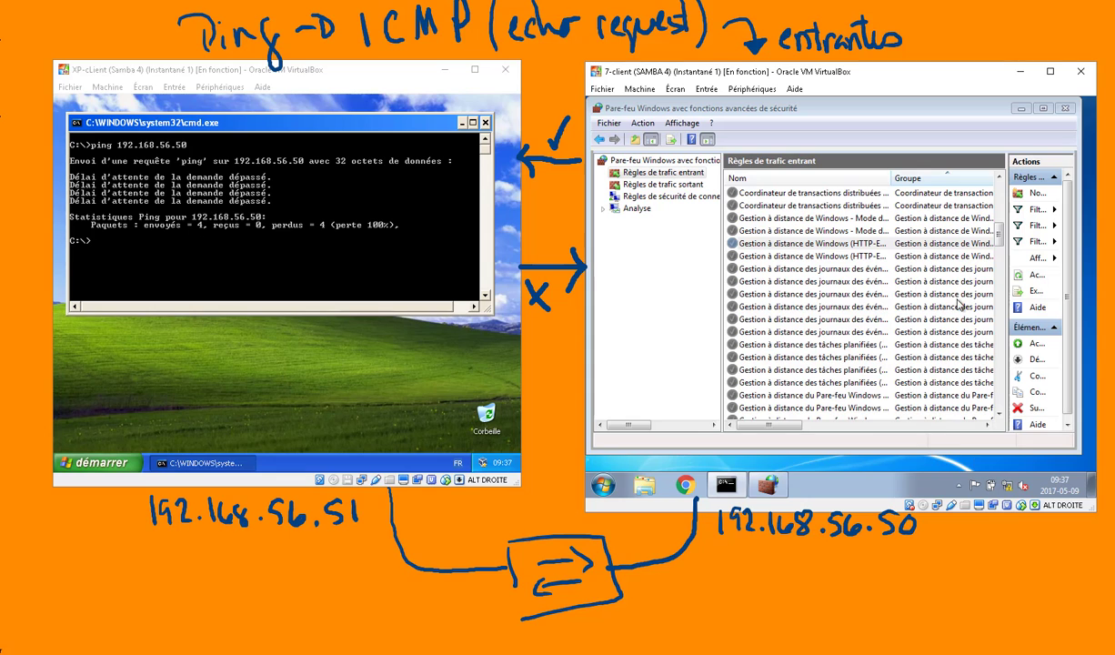
Open the properties of the 000-ping-ok rule and examine its general, program, computer and user settings
{"action": "left_click_drag", "start_coordinate": [997, 206], "coordinate": [997, 191]}
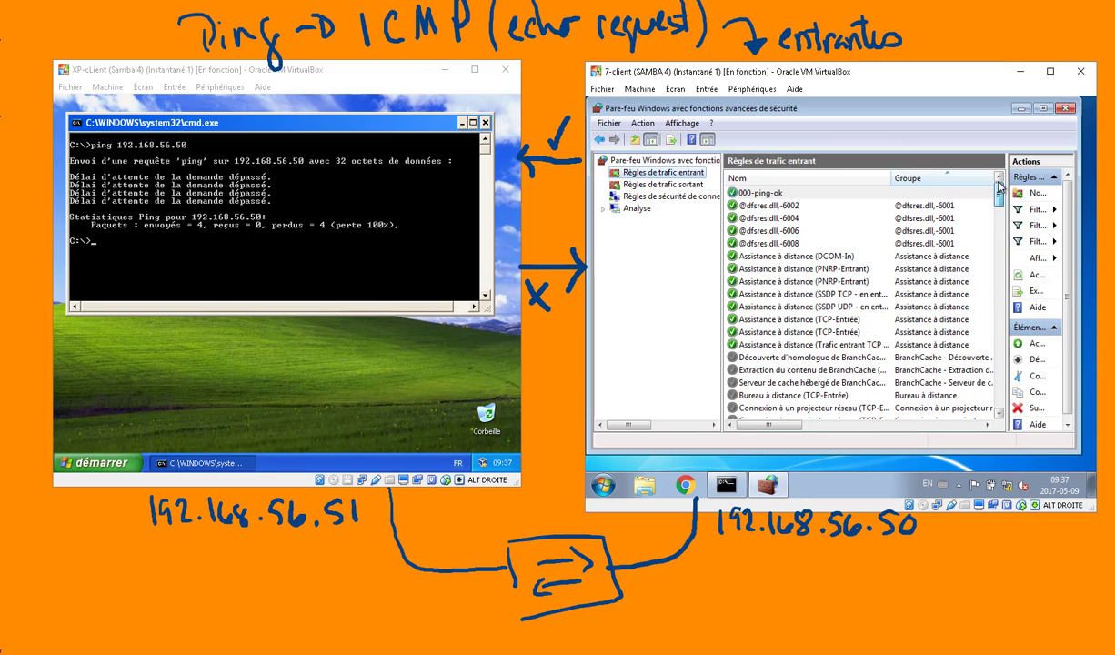
{"action": "left_click", "coordinate": [771, 193]}
{"action": "right_click", "coordinate": [772, 194]}
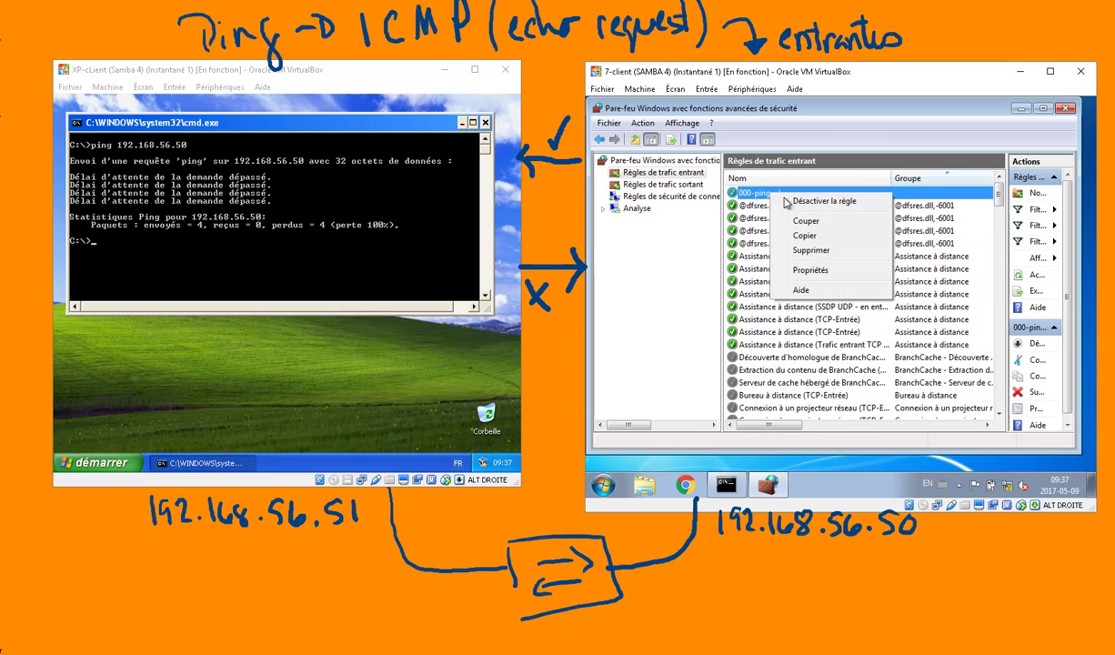
{"action": "left_click", "coordinate": [824, 271]}
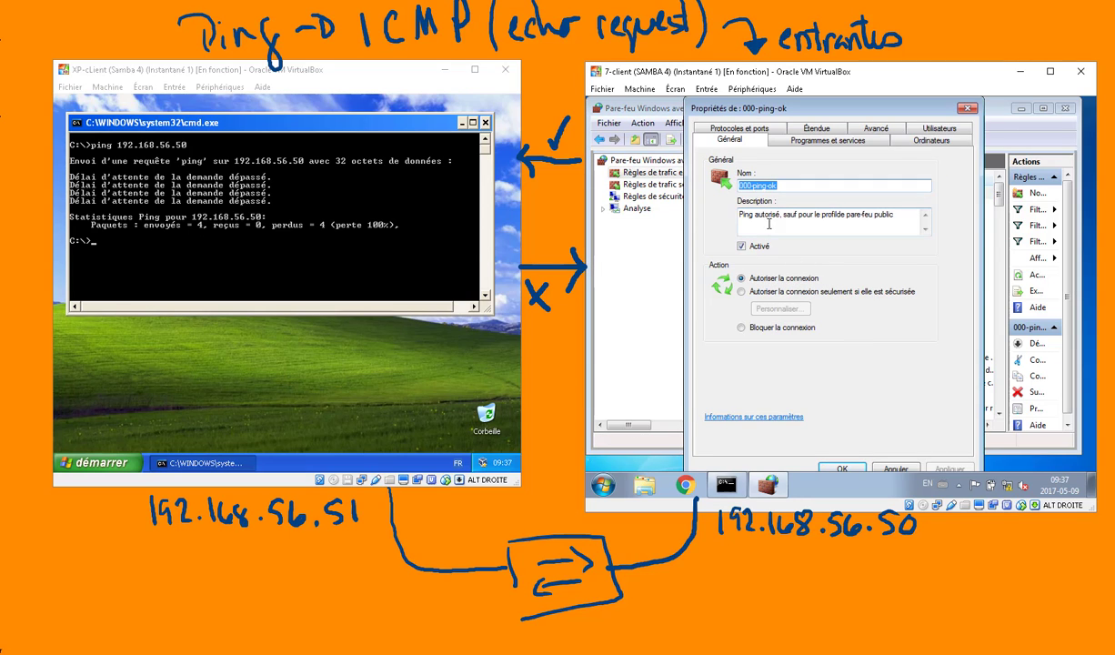
{"action": "left_click", "coordinate": [800, 142]}
{"action": "left_click", "coordinate": [905, 141]}
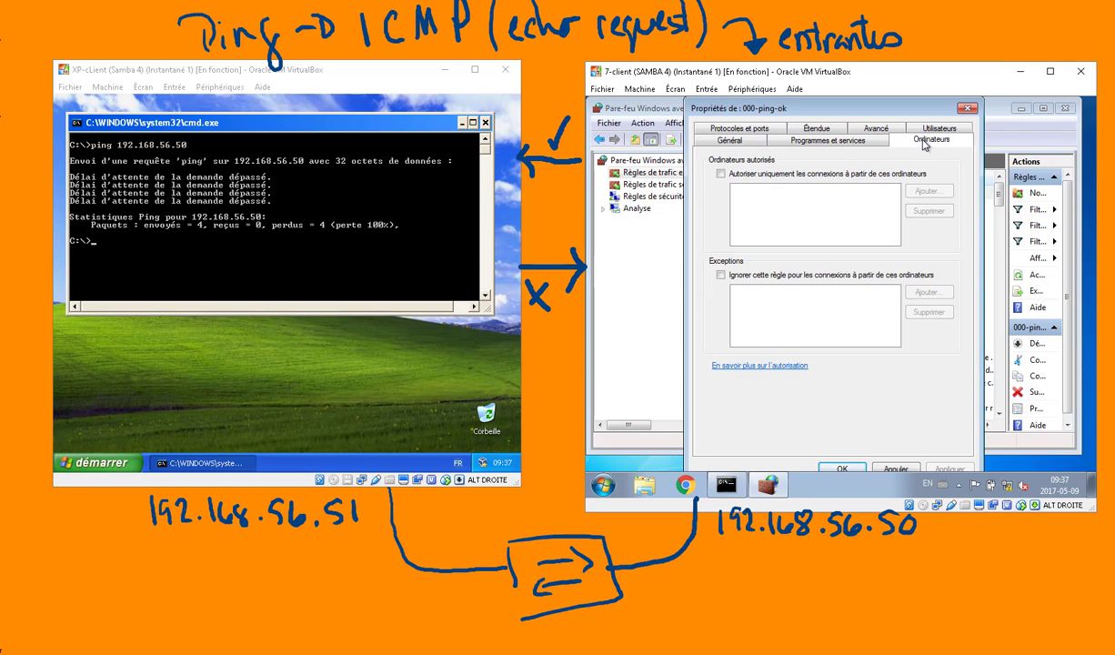
{"action": "left_click", "coordinate": [928, 127]}
{"action": "left_click", "coordinate": [847, 467]}
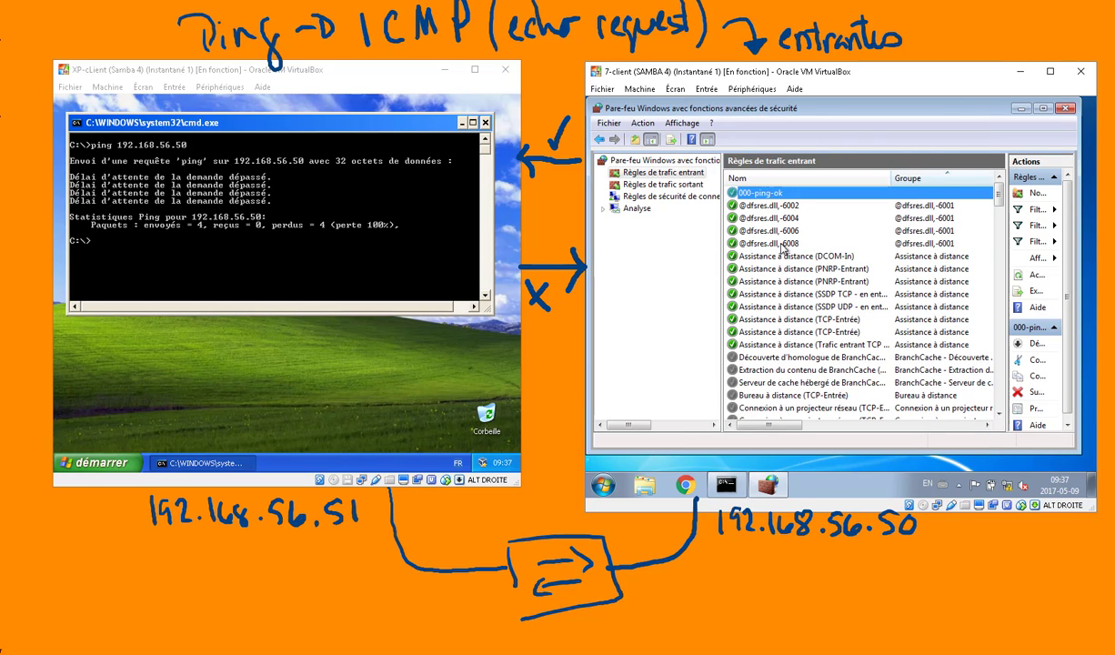
Rerun the ping to 192.168.56.50 from the Windows XP command prompt
{"action": "left_click", "coordinate": [324, 252]}
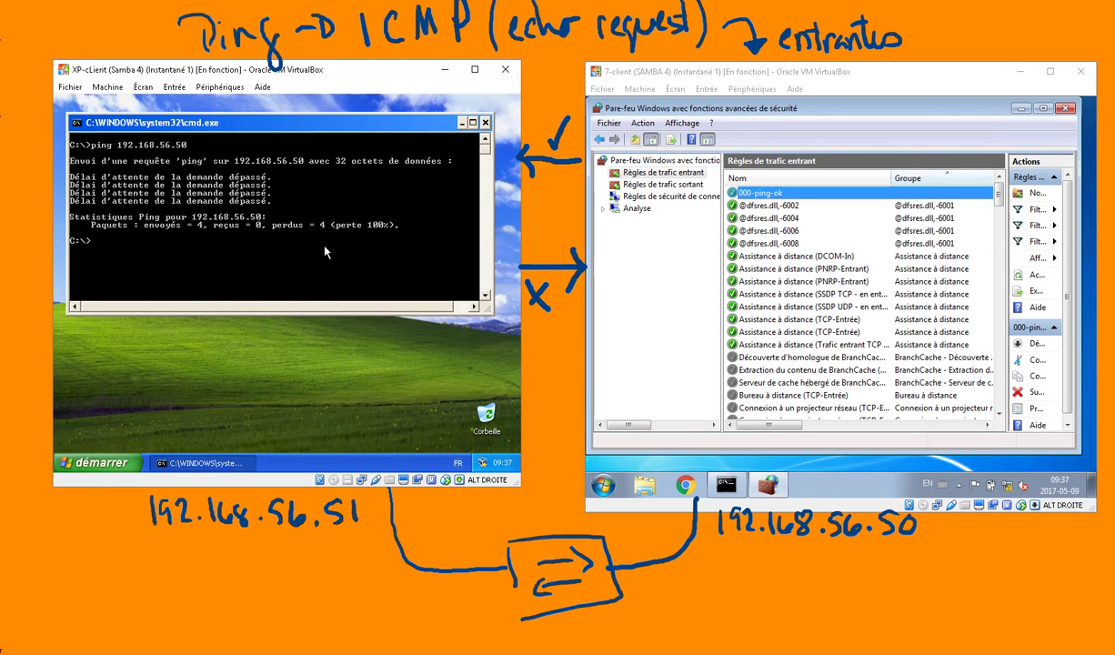
{"action": "key", "text": "Up"}
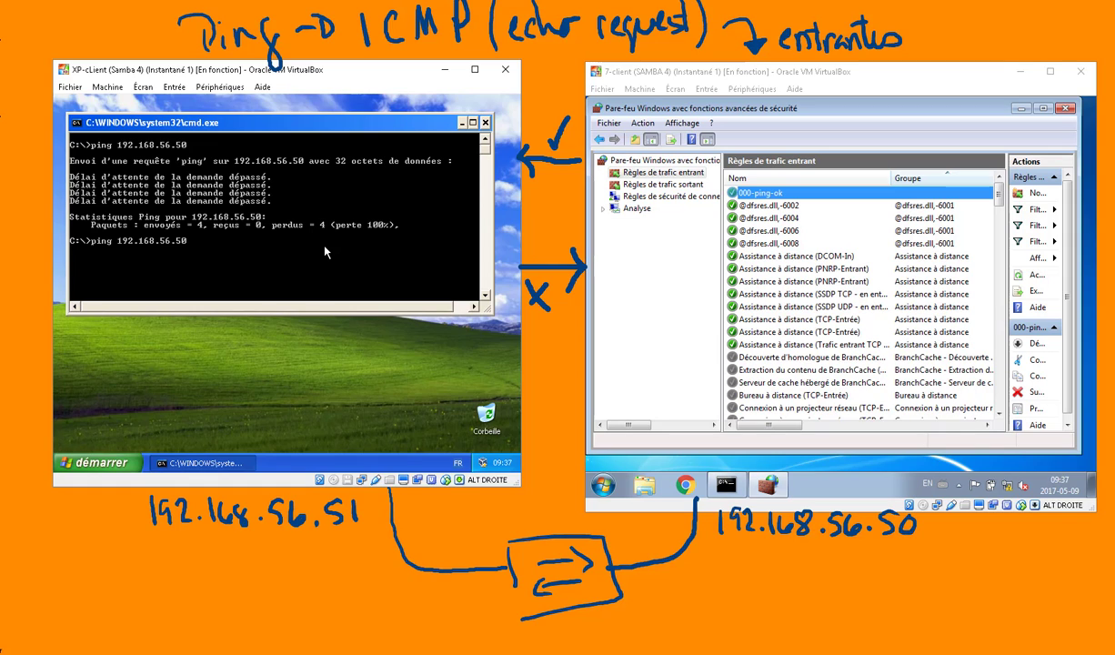
{"action": "key", "text": "Return"}
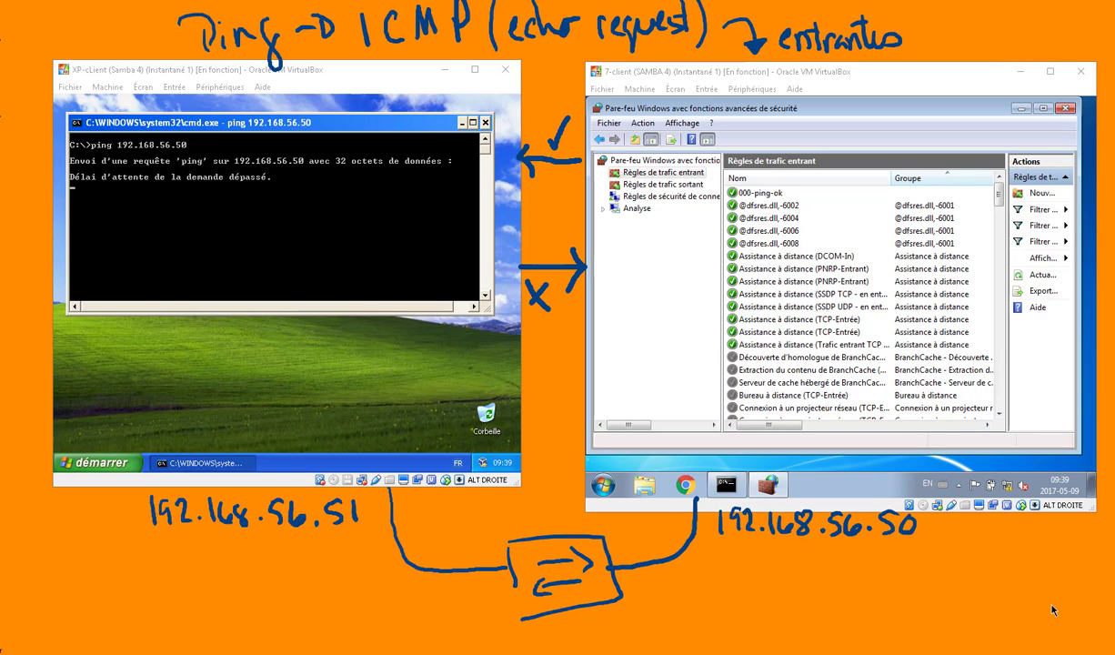
Examine the program, computer, protocol, ICMP, scope and profile settings in the 000-ping-ok rule's properties, then close them
{"action": "left_click", "coordinate": [767, 192]}
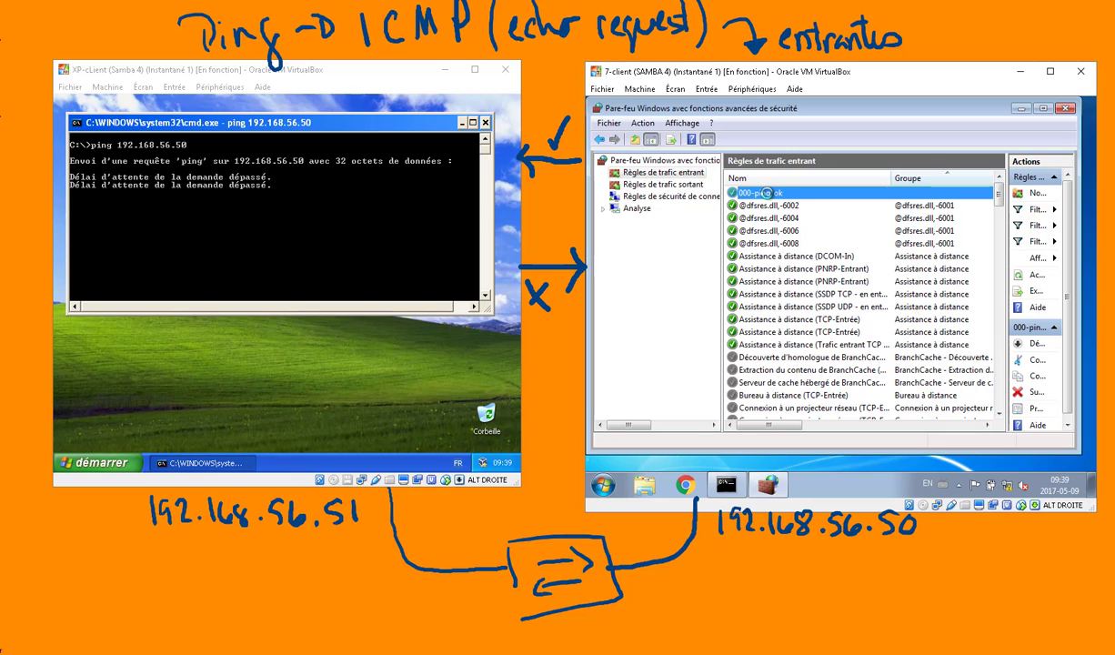
{"action": "double_click", "coordinate": [766, 192]}
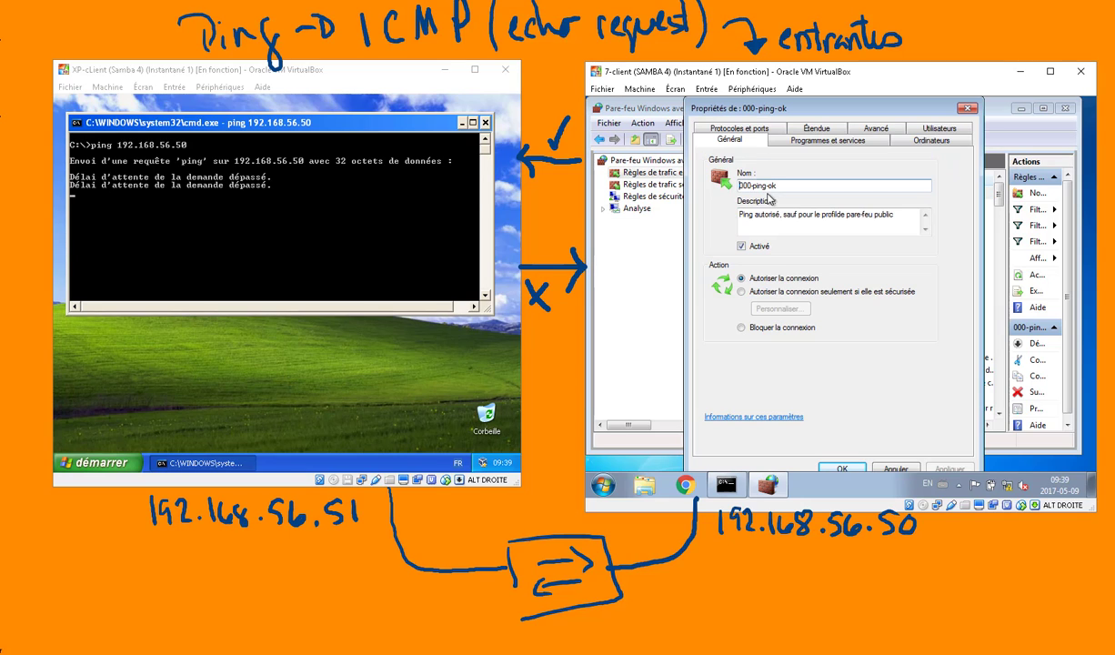
{"action": "left_click", "coordinate": [822, 143]}
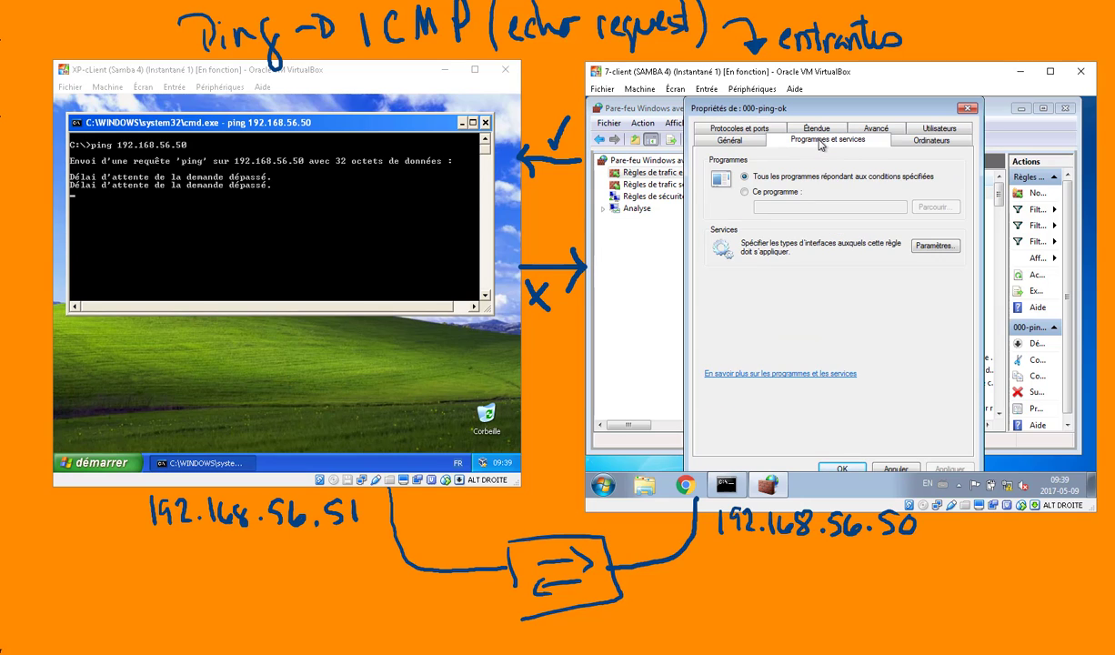
{"action": "left_click", "coordinate": [918, 143]}
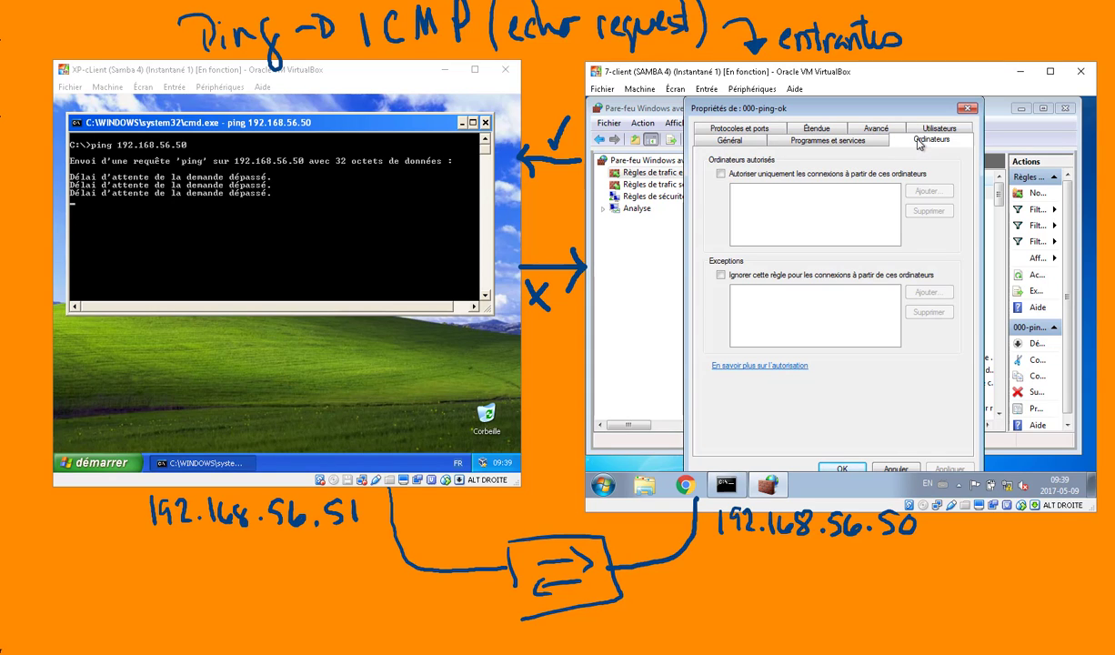
{"action": "left_click", "coordinate": [730, 129]}
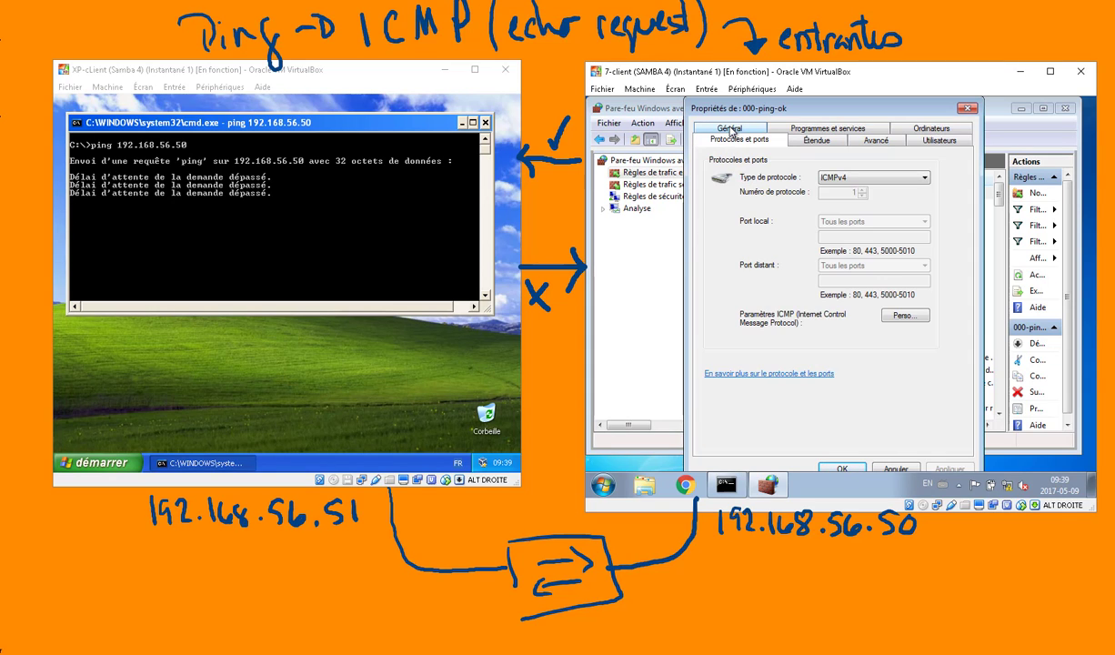
{"action": "left_click", "coordinate": [890, 317]}
{"action": "left_click", "coordinate": [887, 439]}
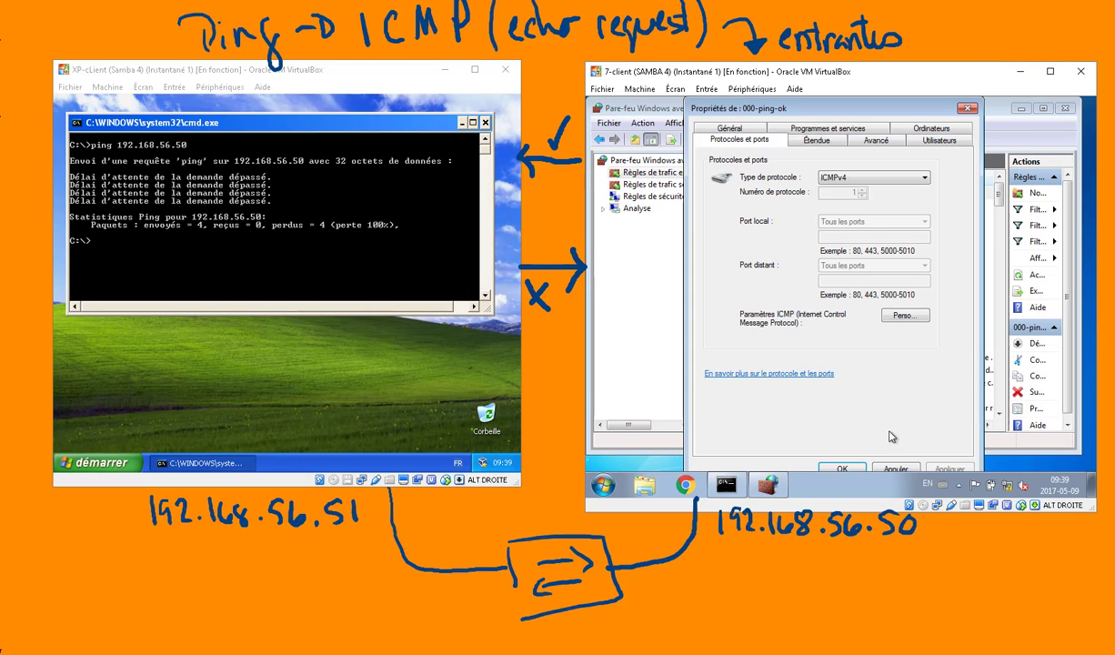
{"action": "left_click", "coordinate": [823, 146]}
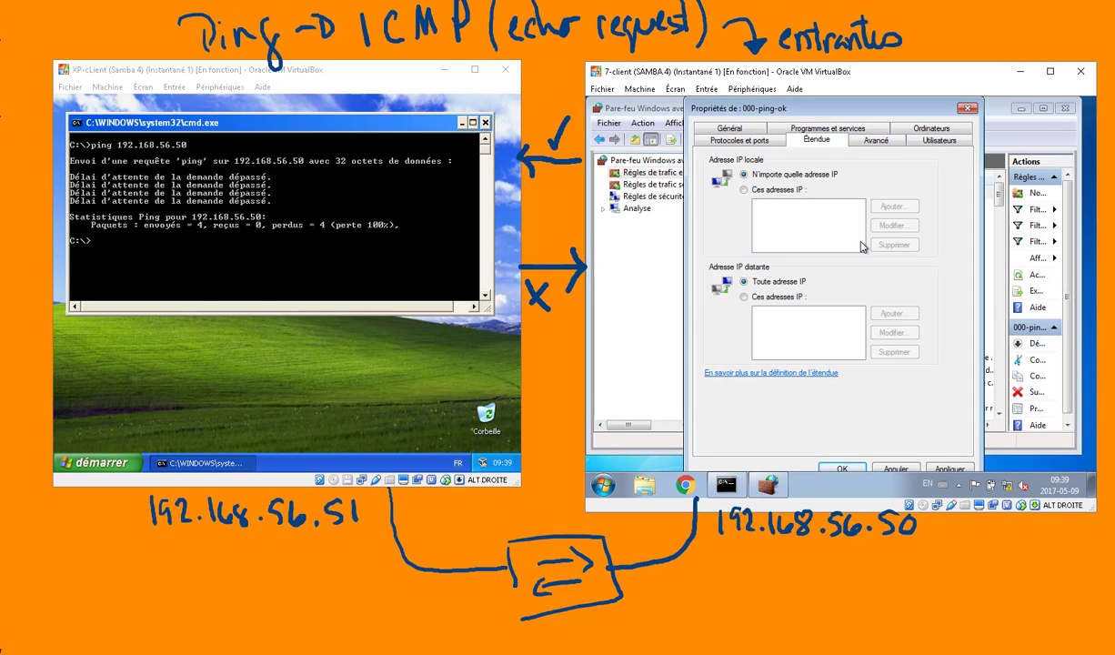
{"action": "left_click", "coordinate": [866, 144]}
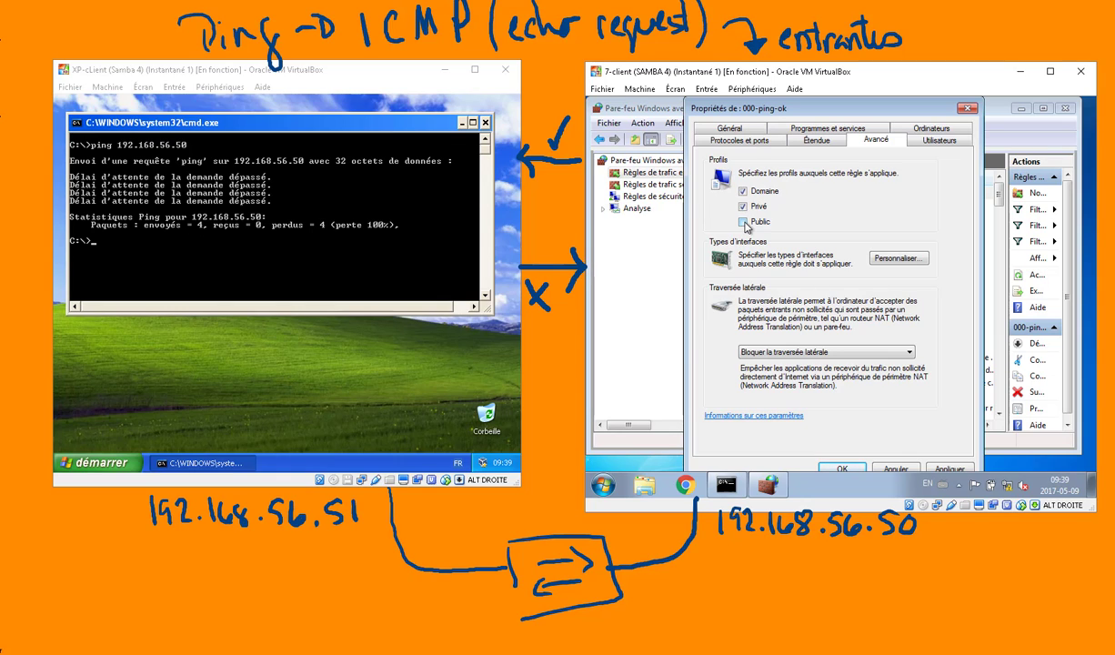
{"action": "left_click", "coordinate": [835, 467]}
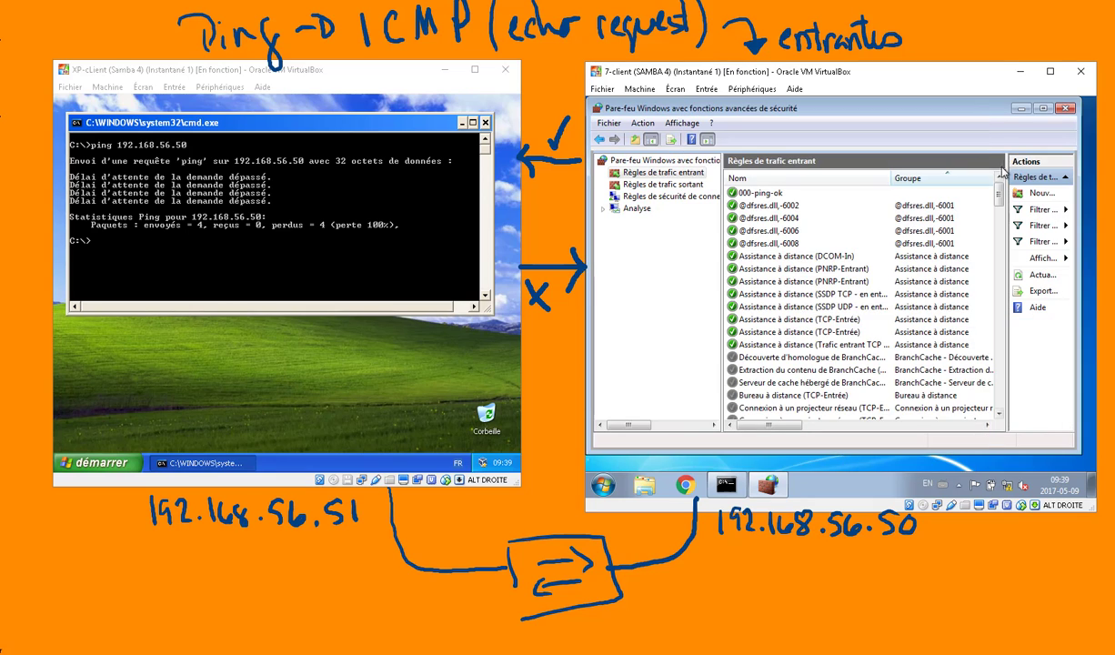
Find the Pare-feu Windows overview by searching for "pare" on Windows 7 and check which network profile is connected
{"action": "left_click", "coordinate": [1021, 108]}
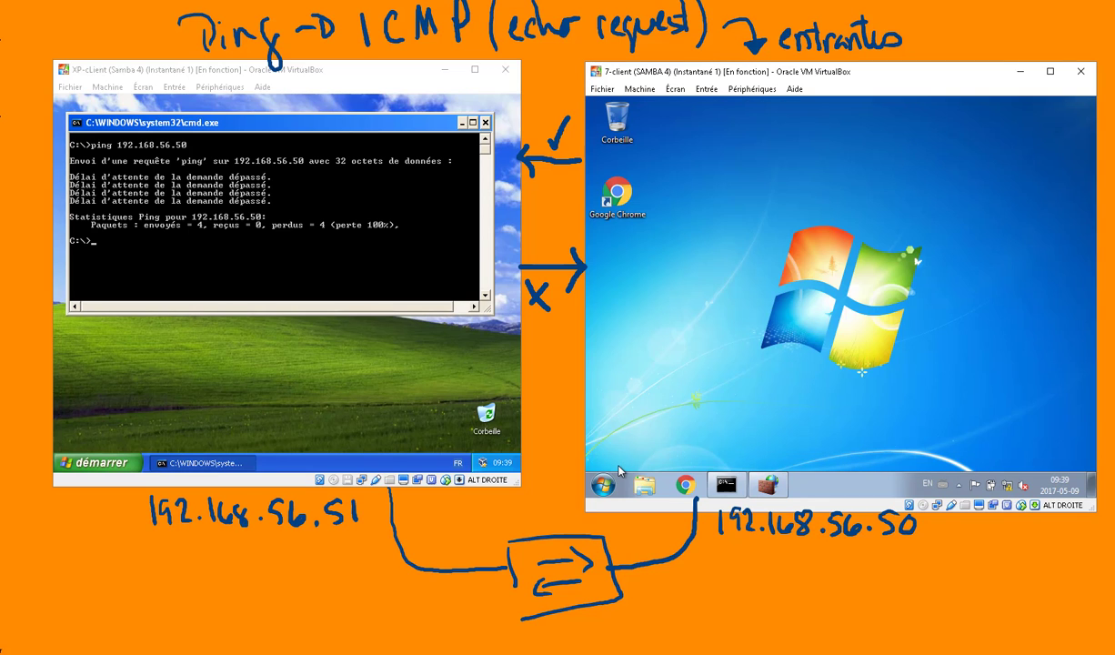
{"action": "key", "text": "super"}
{"action": "type", "text": "pare"}
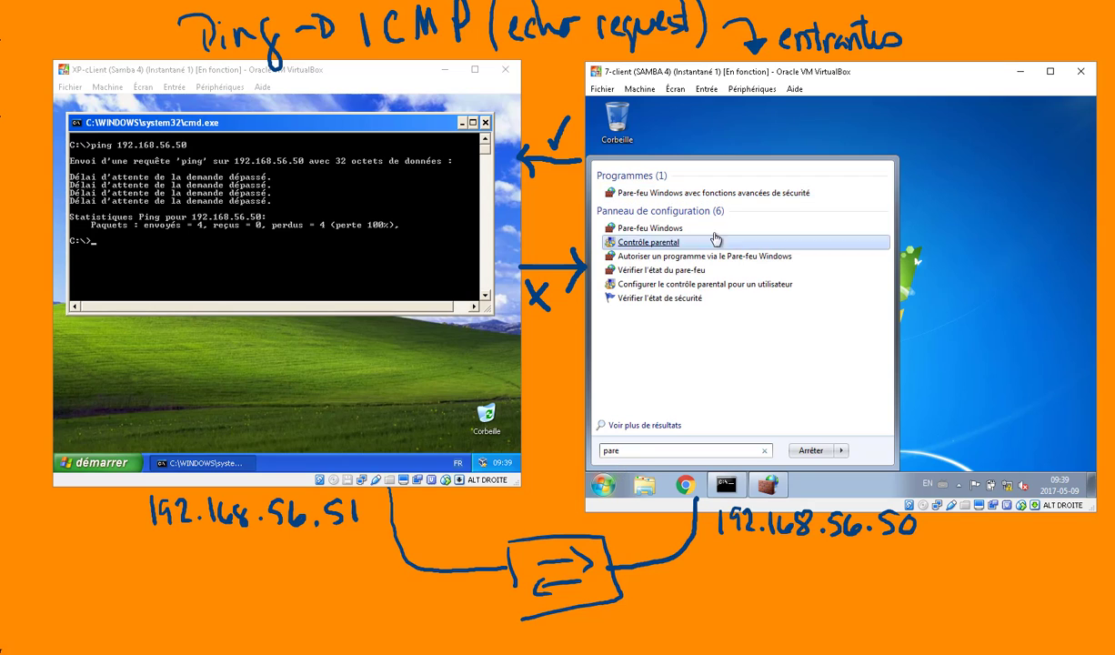
{"action": "left_click", "coordinate": [651, 221]}
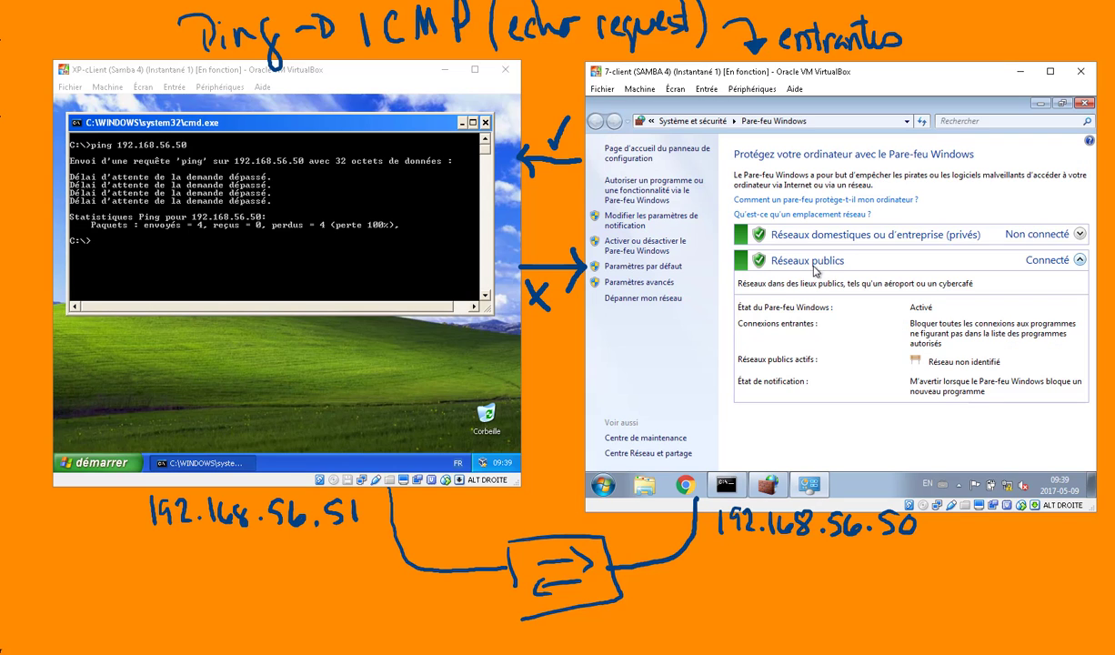
{"action": "left_click", "coordinate": [844, 652]}
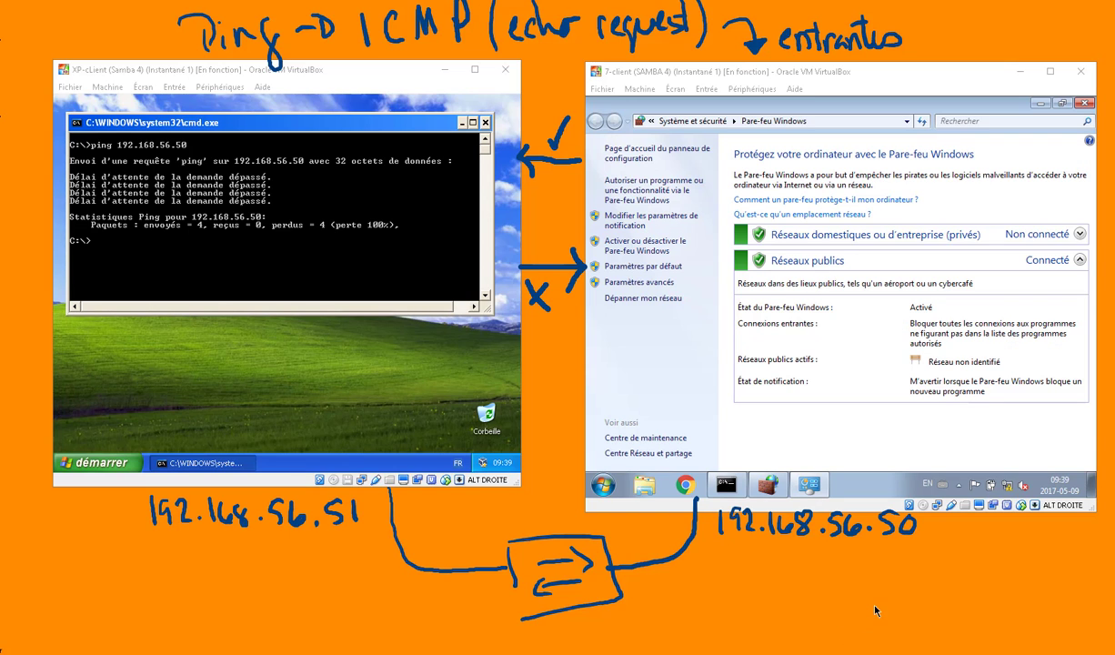
{"action": "left_click_drag", "start_coordinate": [743, 252], "coordinate": [1109, 277]}
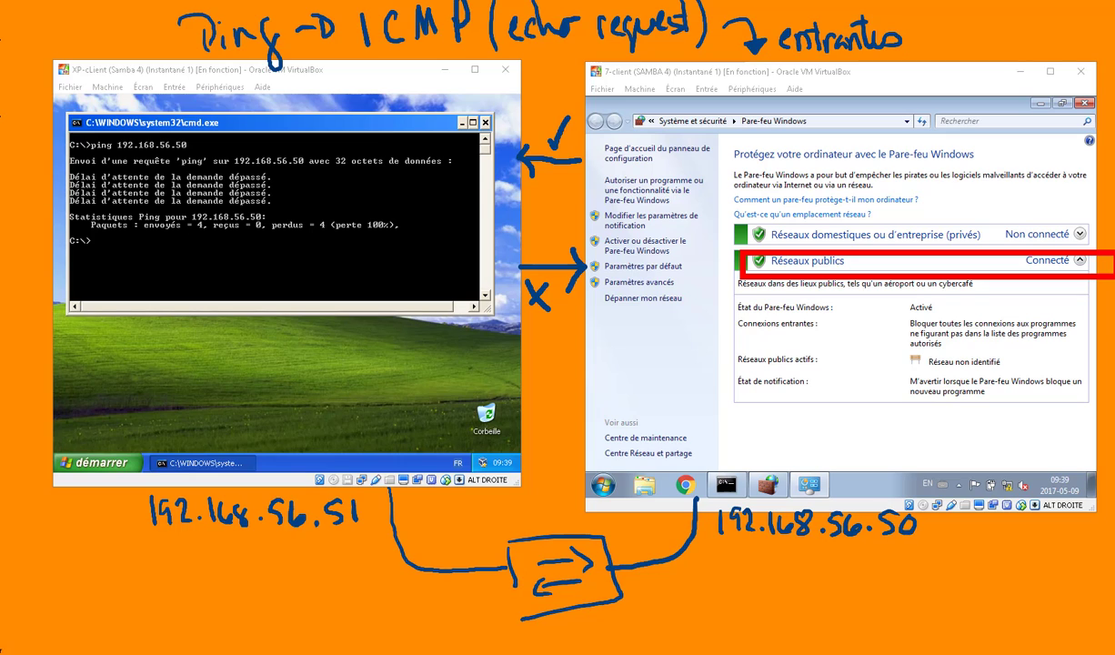
{"action": "key", "text": "ctrl+z"}
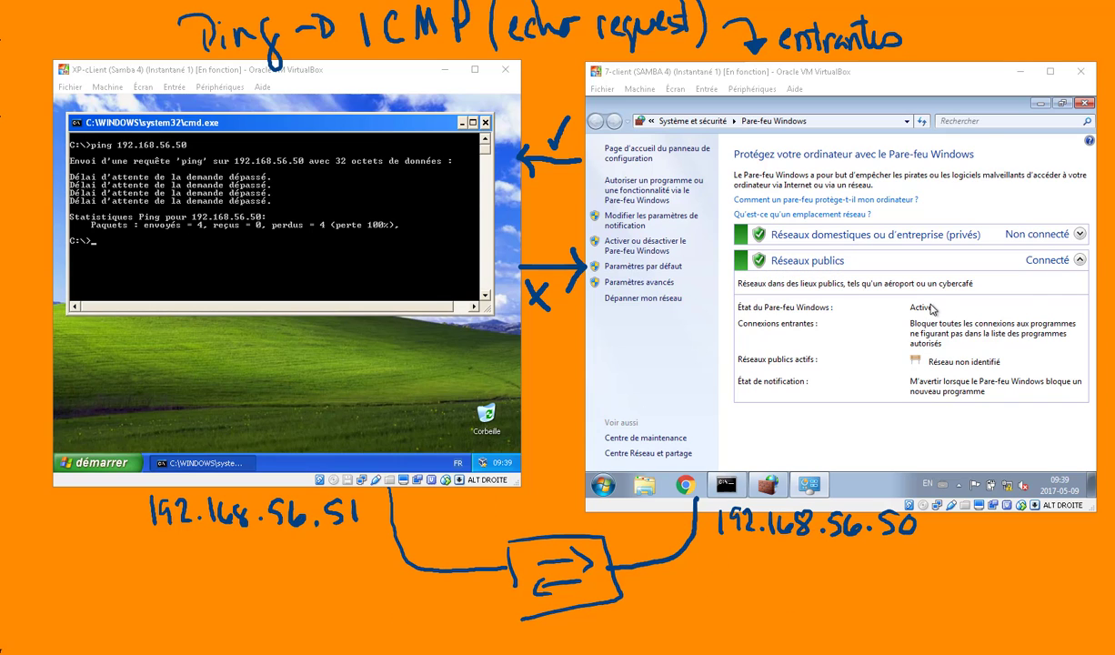
{"action": "left_click", "coordinate": [1039, 103]}
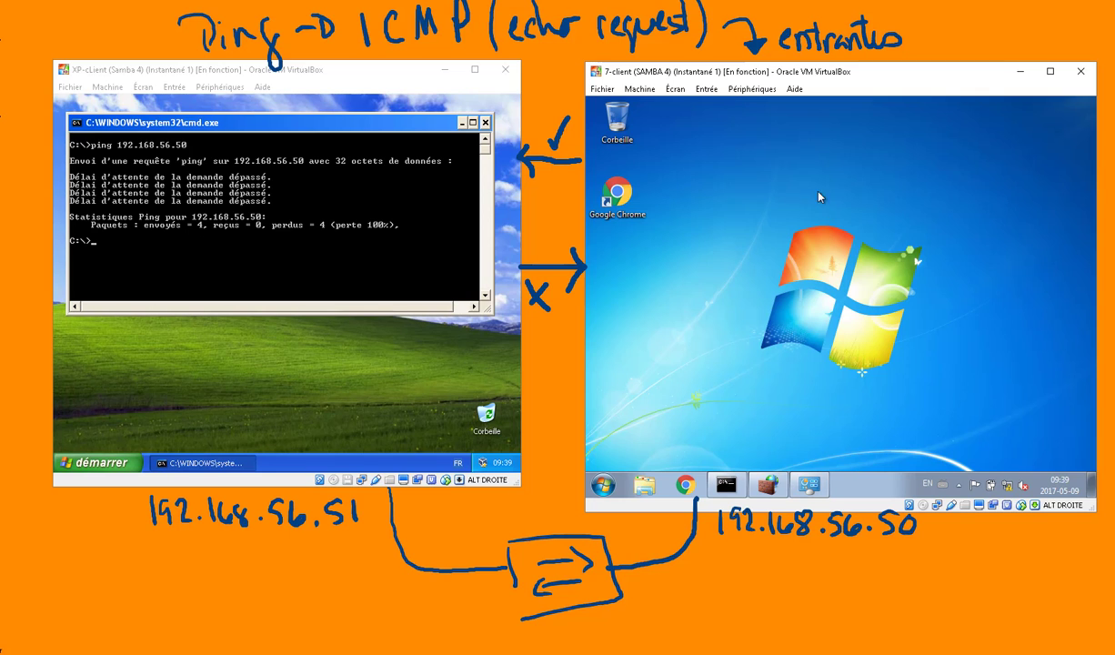
Add the Public profile to the 000-ping-ok inbound rule and apply the change
{"action": "left_click", "coordinate": [764, 482]}
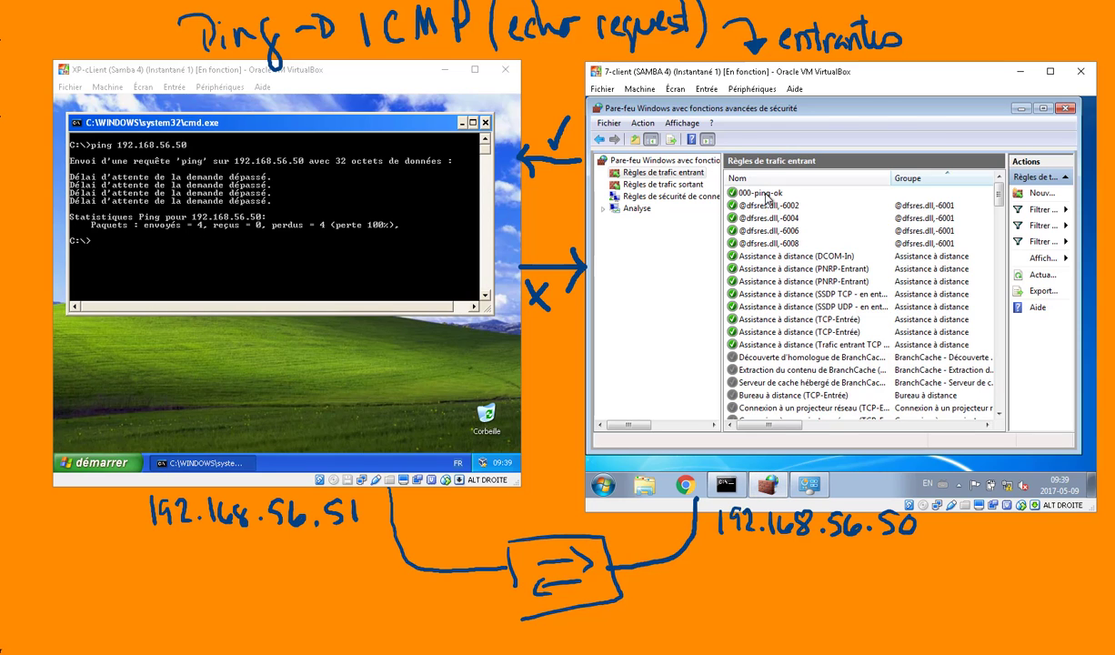
{"action": "double_click", "coordinate": [759, 193]}
{"action": "left_click", "coordinate": [853, 132]}
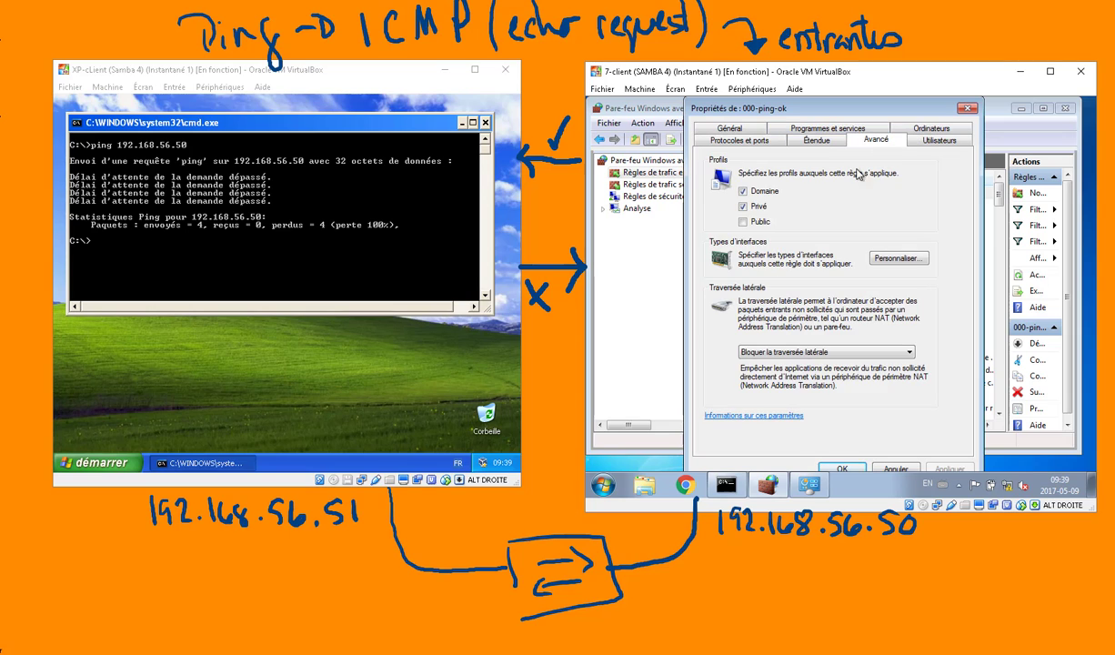
{"action": "left_click", "coordinate": [717, 224]}
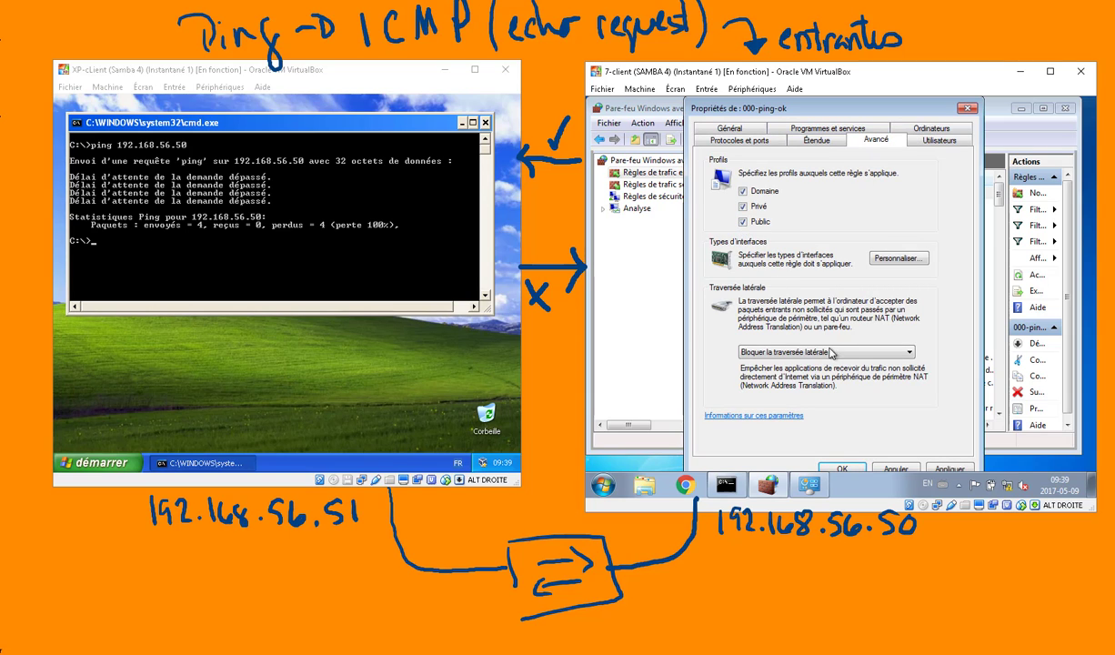
{"action": "left_click", "coordinate": [949, 468]}
{"action": "left_click", "coordinate": [842, 468]}
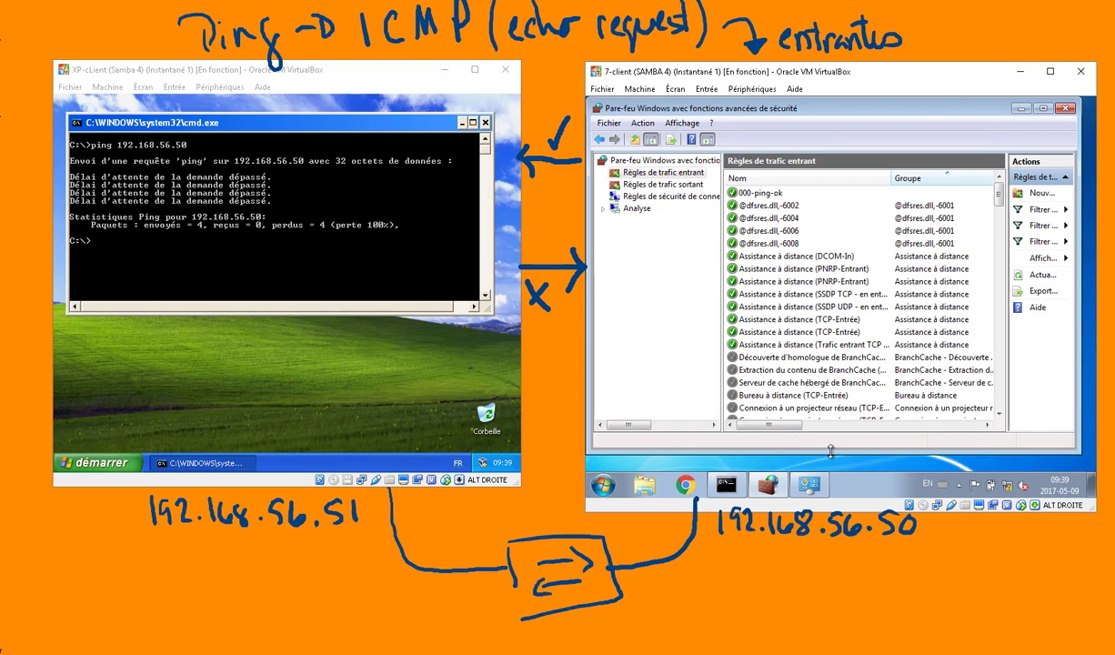
Retest the ping from Windows XP to 192.168.56.50 with the Public profile included in the rule
{"action": "left_click", "coordinate": [310, 271]}
{"action": "key", "text": "Up"}
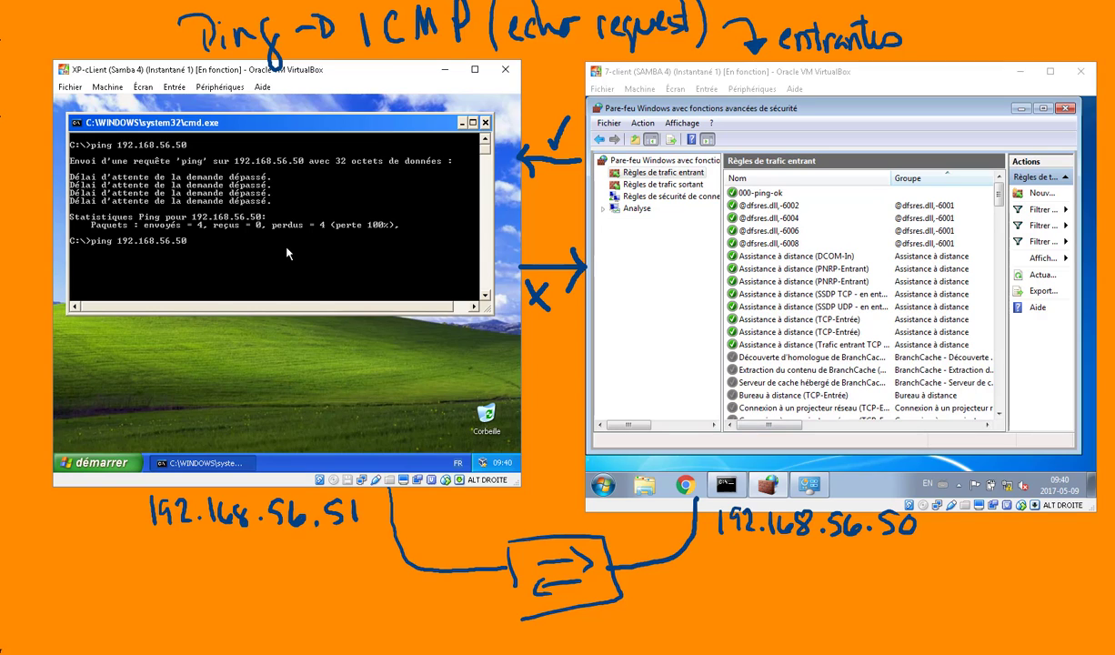
{"action": "key", "text": "Return"}
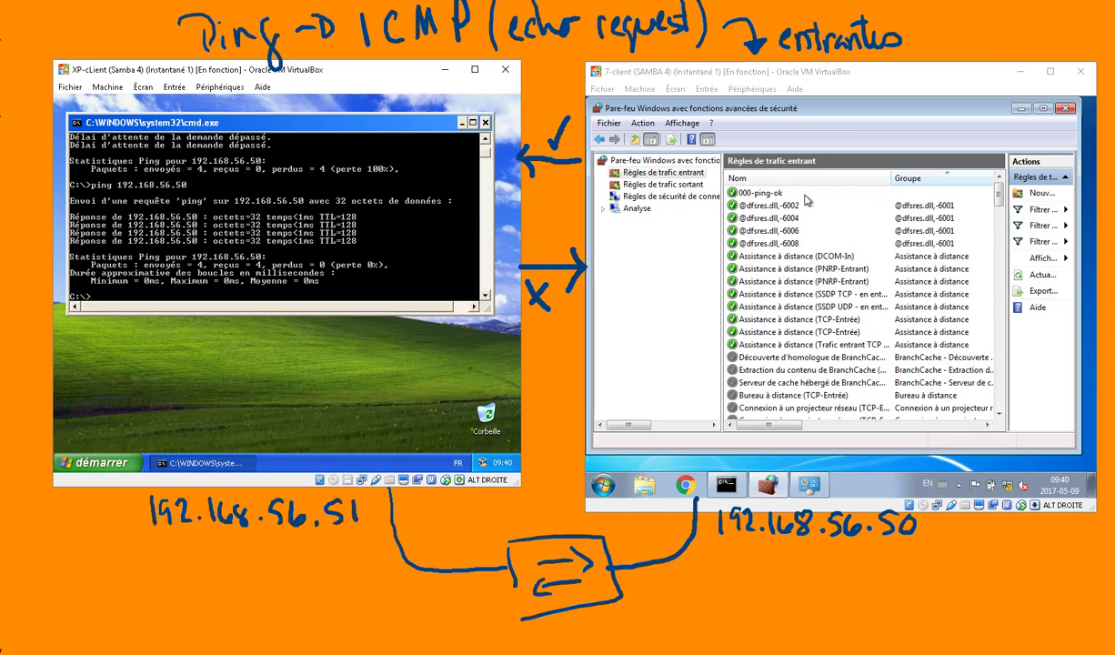
Disable the 000-ping-ok inbound rule on Windows 7
{"action": "left_click", "coordinate": [762, 194]}
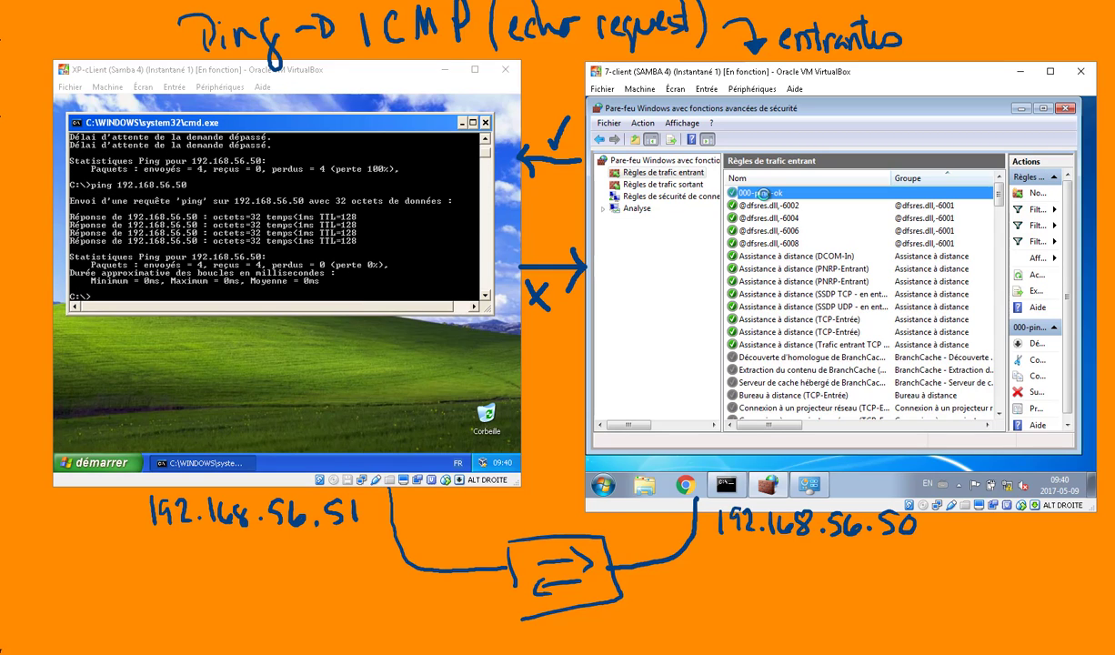
{"action": "right_click", "coordinate": [762, 193]}
{"action": "left_click", "coordinate": [805, 209]}
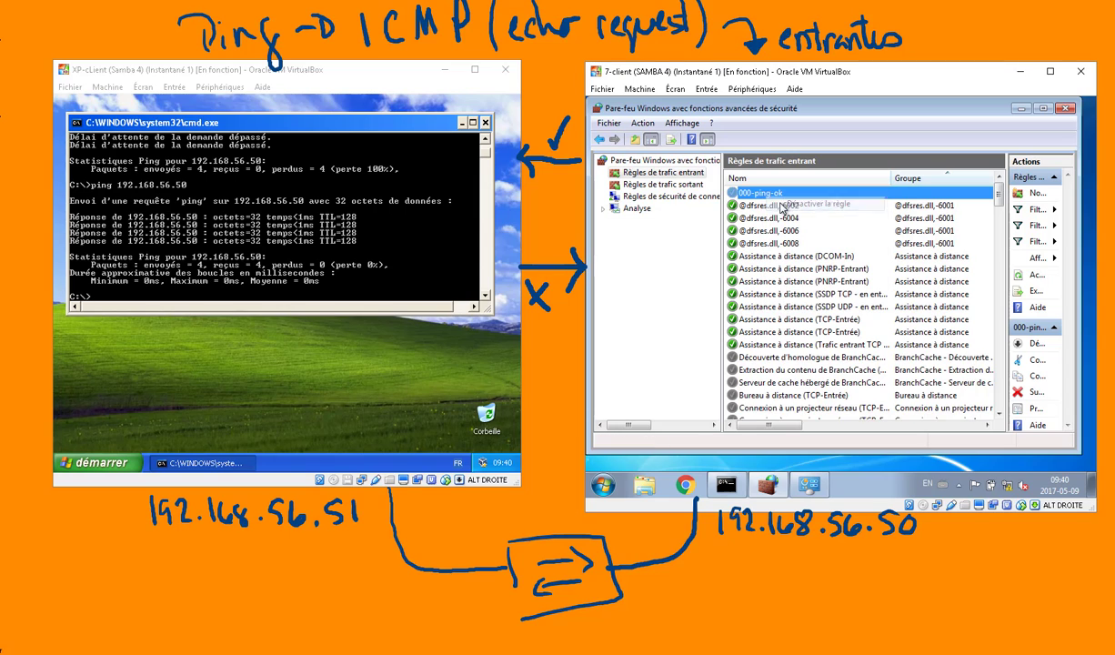
Ping 192.168.56.50 from Windows XP again with the 000-ping-ok rule disabled
{"action": "left_click", "coordinate": [376, 232]}
{"action": "key", "text": "Up"}
{"action": "key", "text": "Return"}
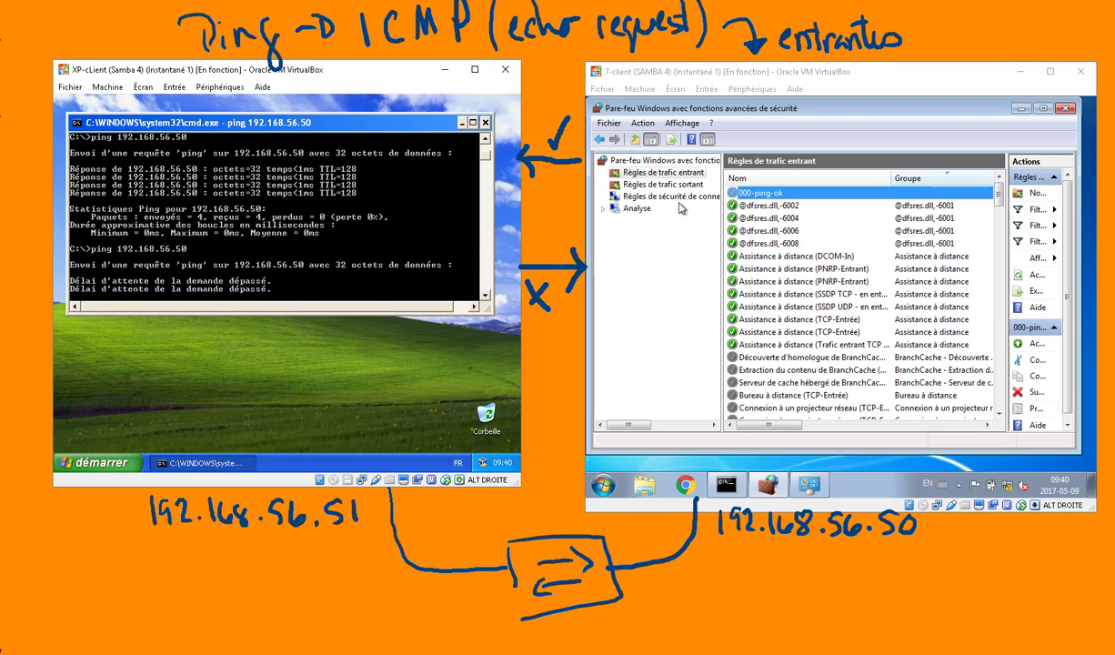
Bring back the Pare-feu Windows overview on Windows 7 and review the public network's firewall status
{"action": "left_click", "coordinate": [819, 490]}
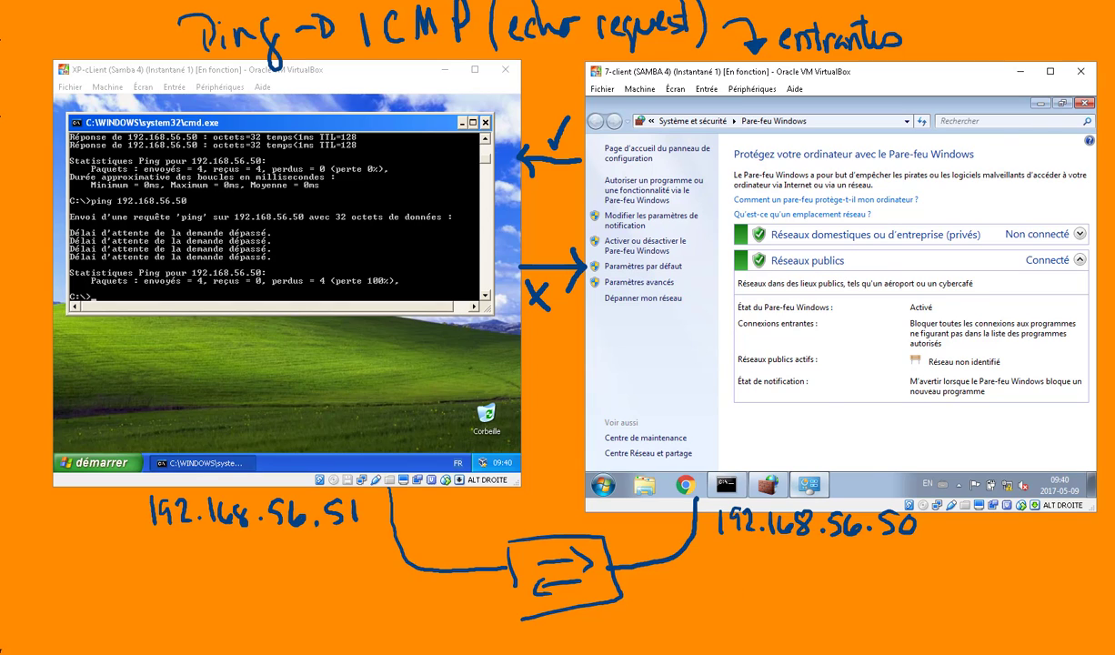
{"action": "left_click", "coordinate": [636, 654]}
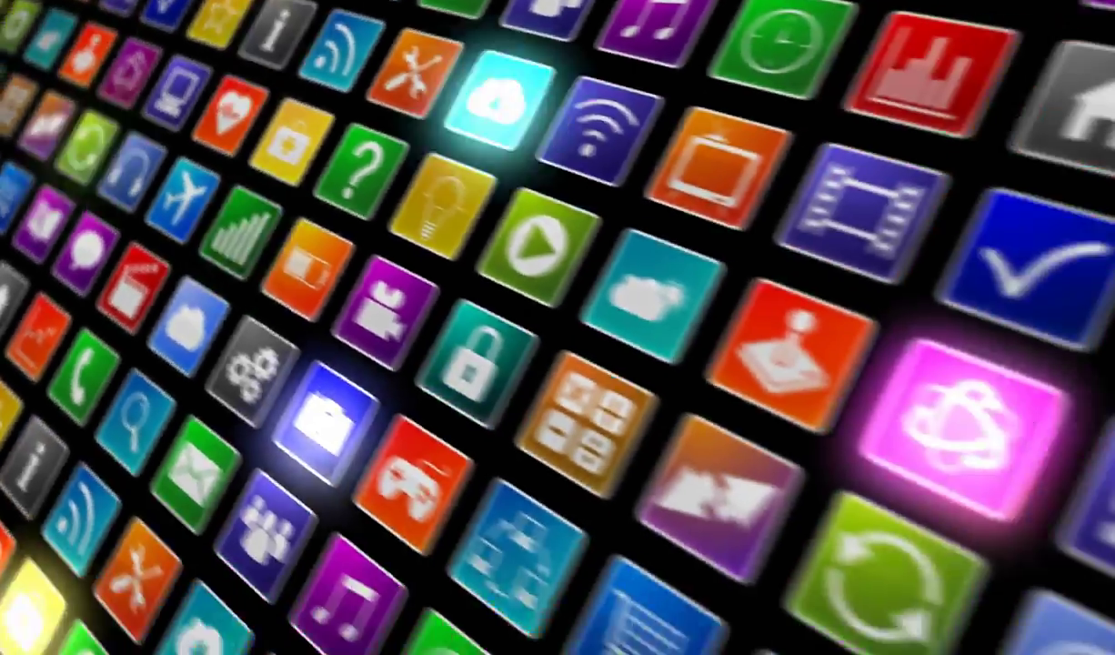